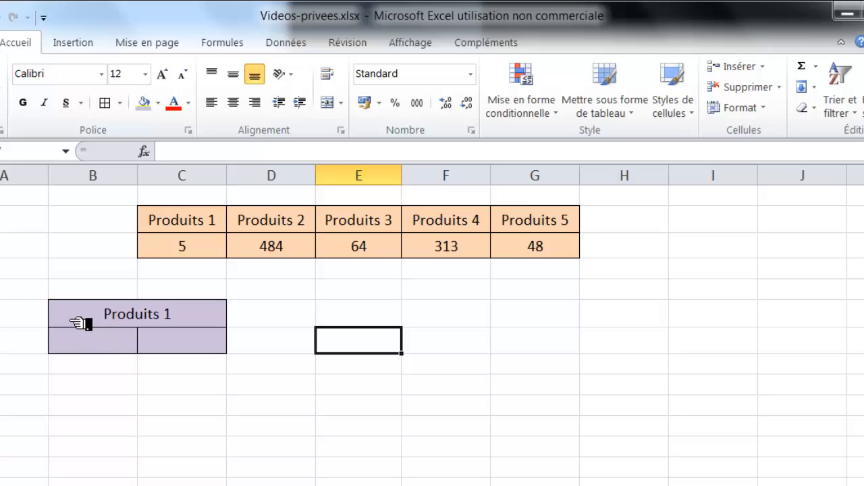
Extend the two-column Produits 1 block from B6:C7 across D6:I7 to generate the Produits 2, Produits 3 and Produits 4 blocks
drag(118, 324, 210, 362)
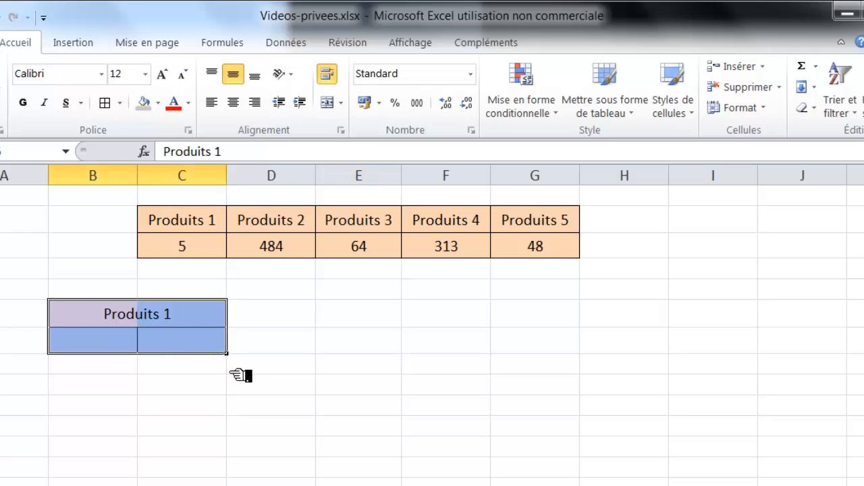
click(180, 350)
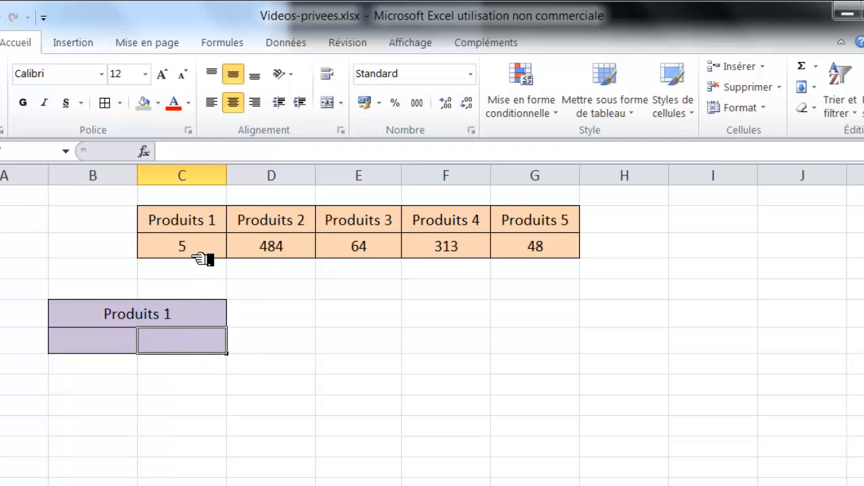
drag(102, 324, 376, 349)
click(376, 351)
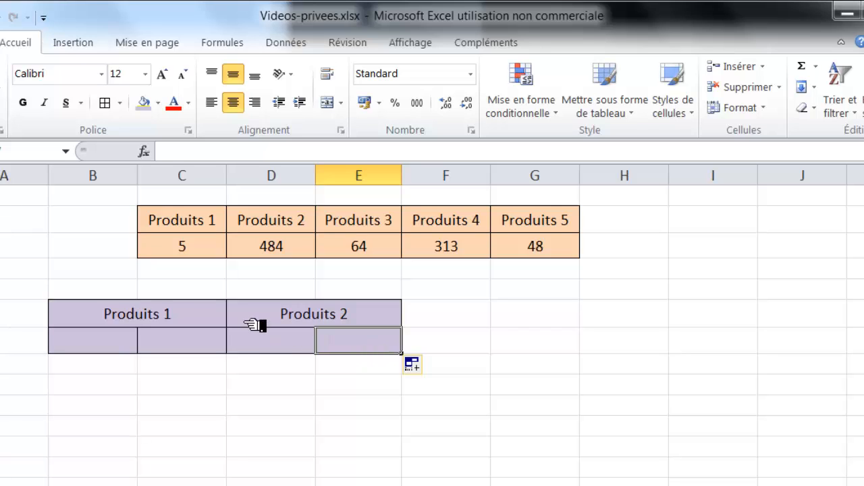
drag(253, 327, 760, 379)
click(545, 354)
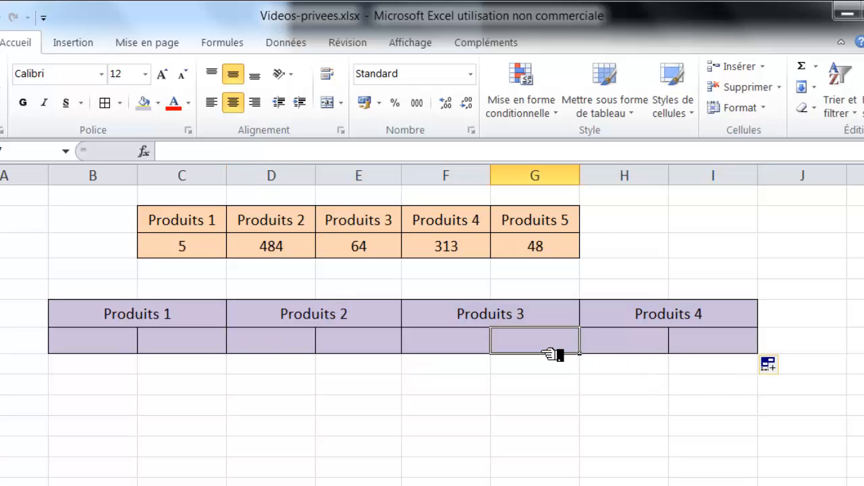
click(743, 354)
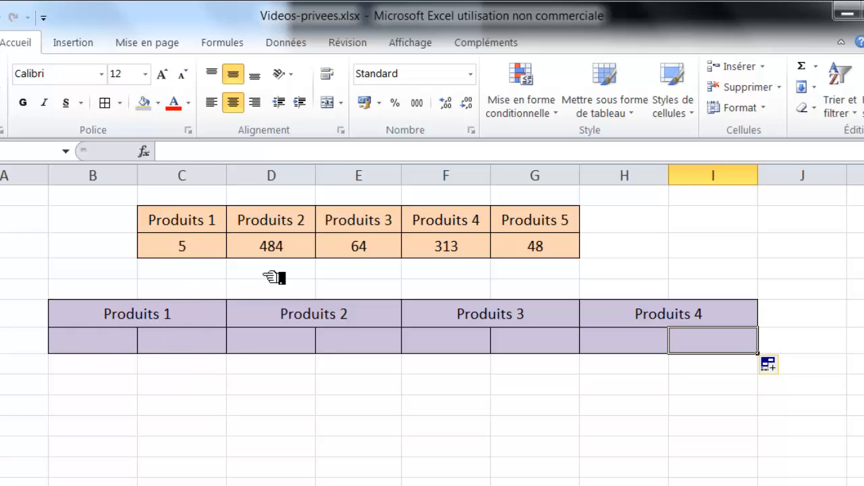
click(203, 357)
click(380, 341)
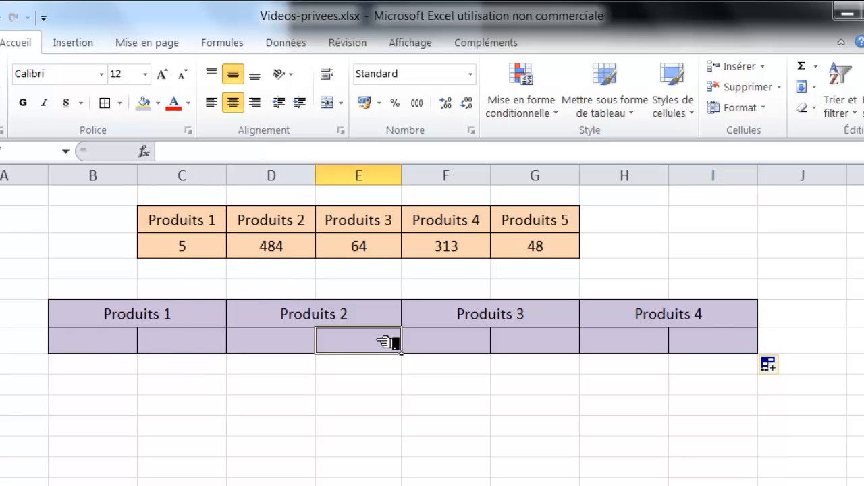
click(532, 346)
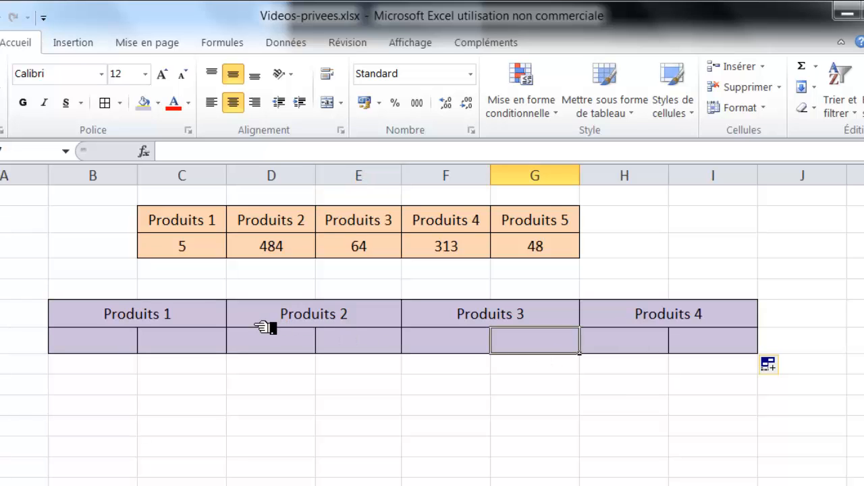
Undo the block copies in columns D to I, leaving only the original Produits 1 block
key(ctrl+z)
key(ctrl+z)
key(ctrl+z)
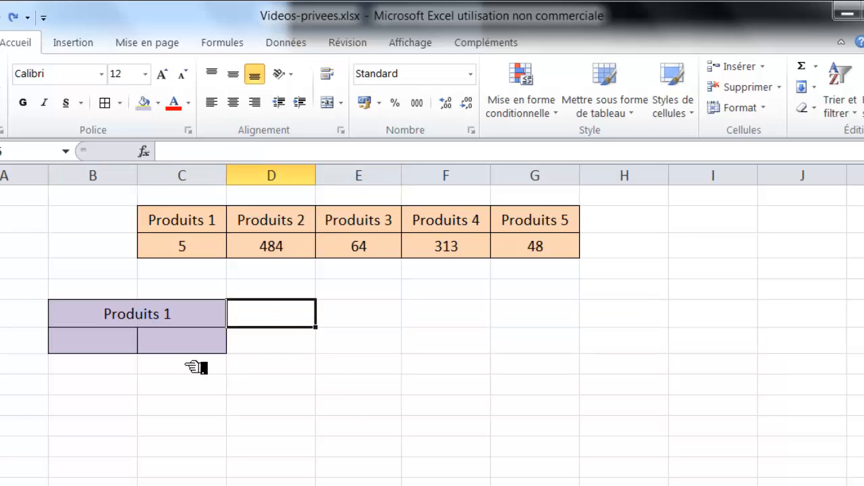
click(194, 355)
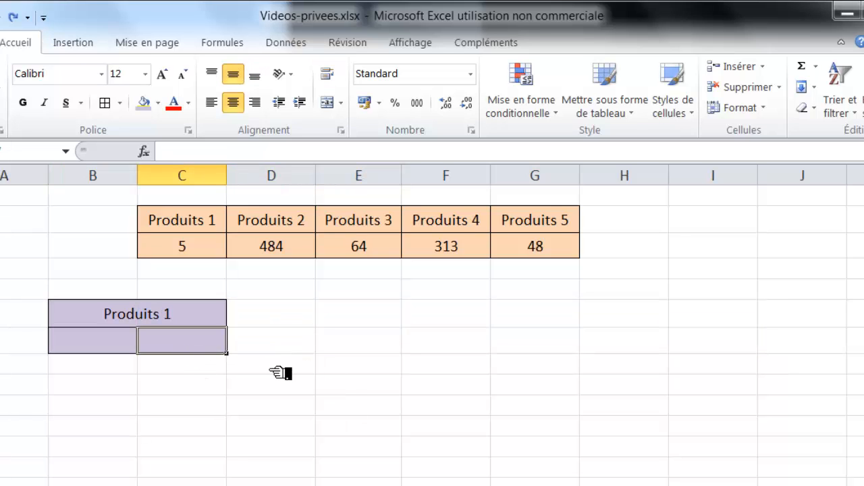
click(122, 356)
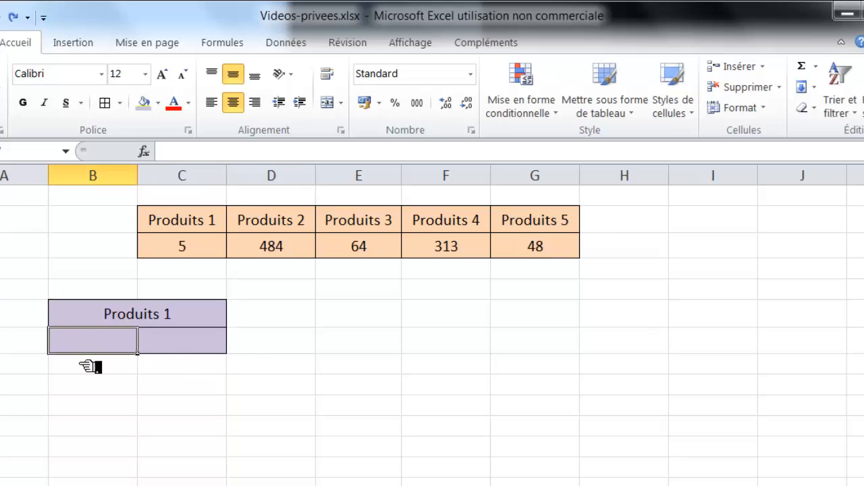
click(201, 352)
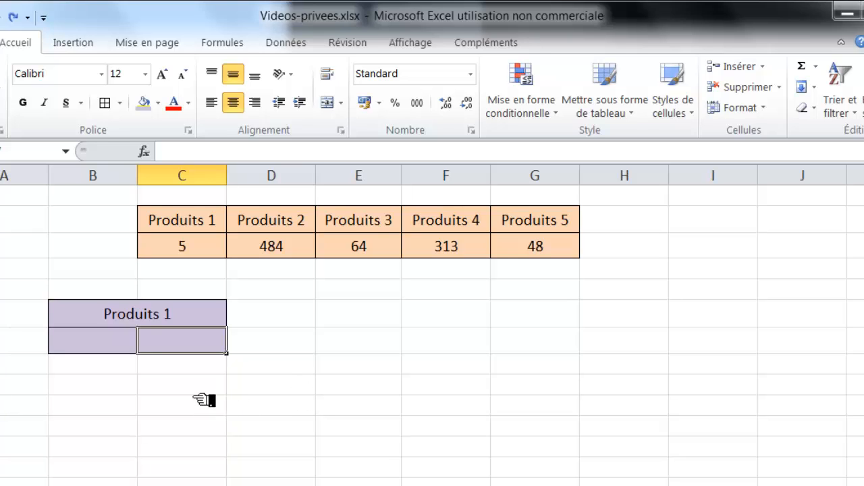
click(88, 348)
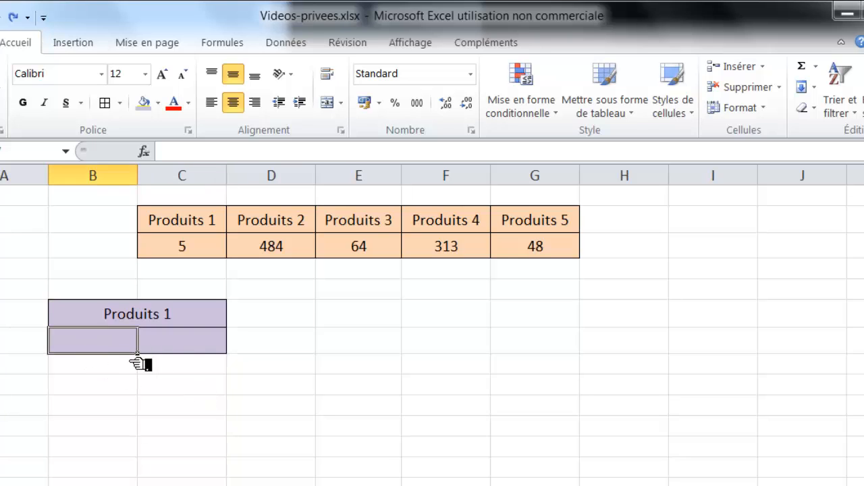
Apply the purple fill colour to the non-adjacent cells C7, E7, G7 and I7
click(196, 351)
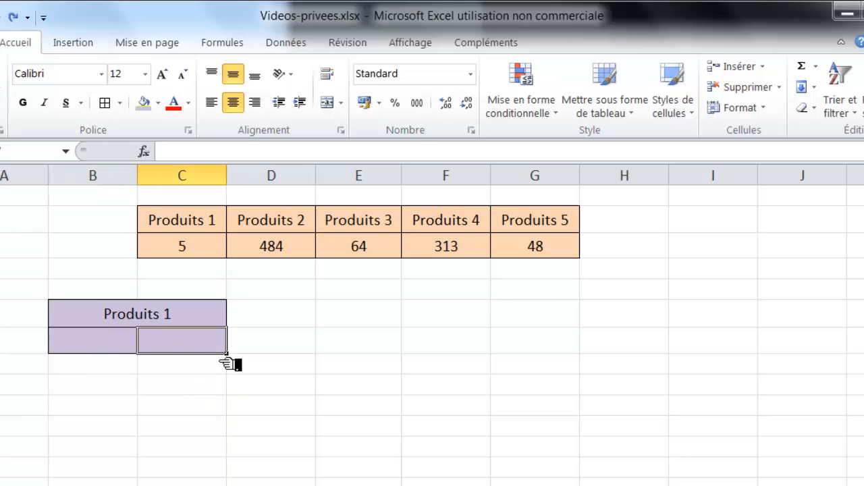
ctrl+click(365, 350)
ctrl+click(544, 351)
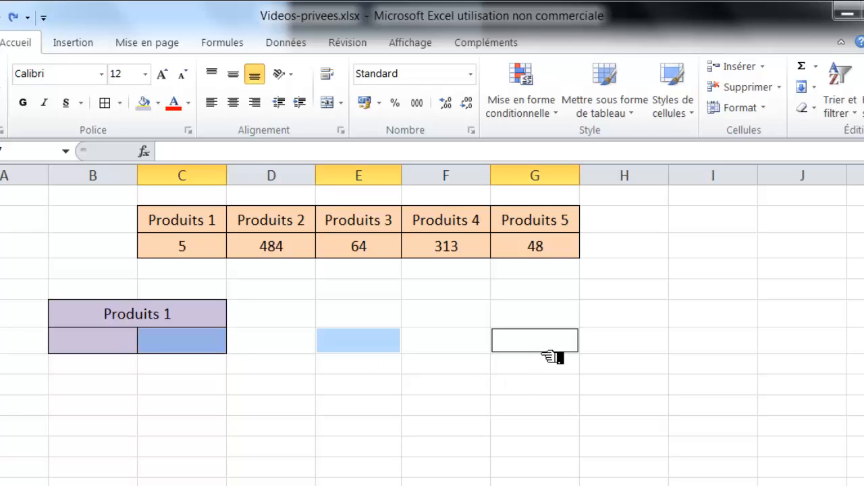
ctrl+click(725, 351)
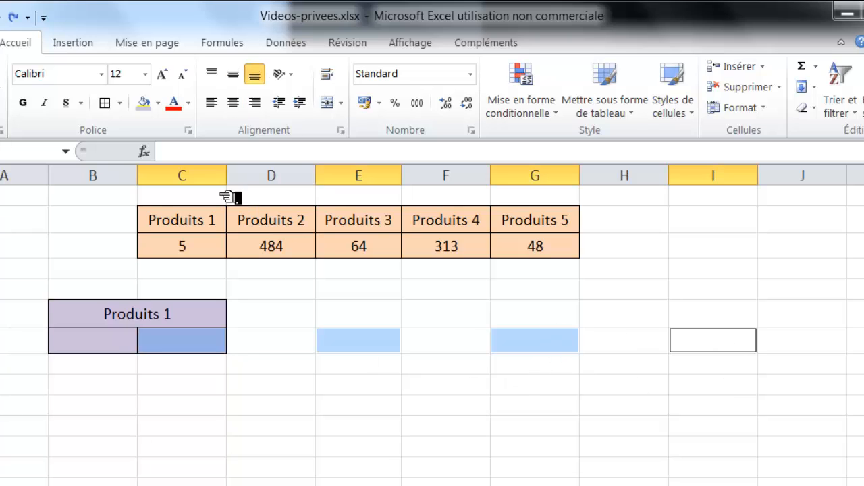
click(146, 107)
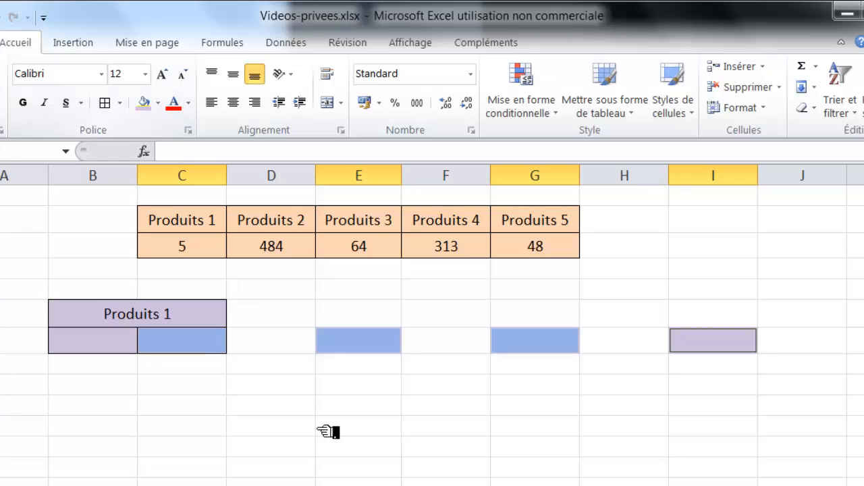
click(328, 412)
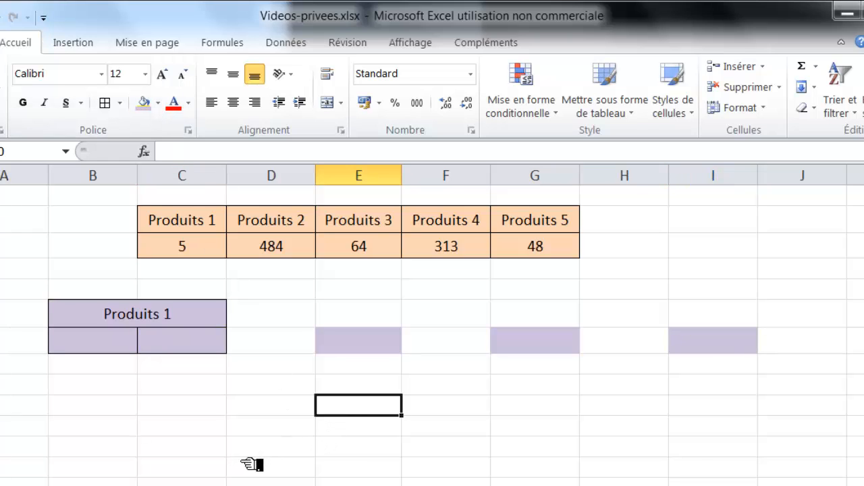
Examine the alternation in row 7 between the second cells (C, E, G, I) and the first cells (B, D, F, H) of each block
click(192, 350)
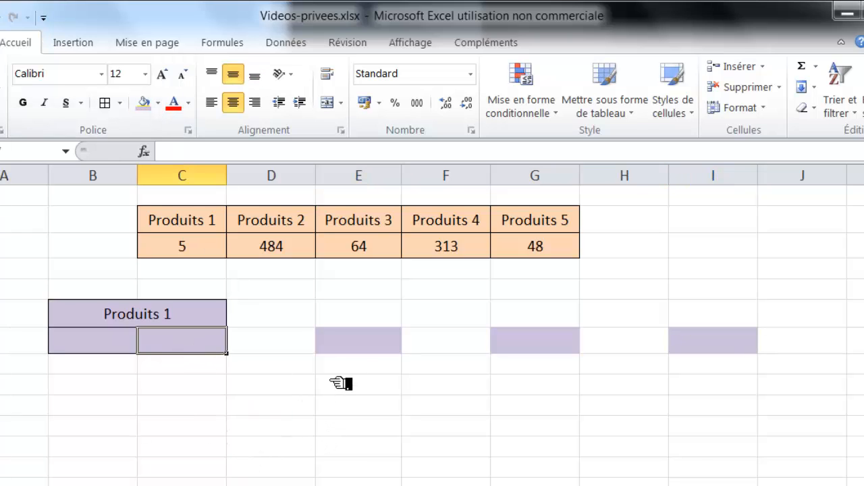
click(359, 348)
click(547, 349)
click(748, 347)
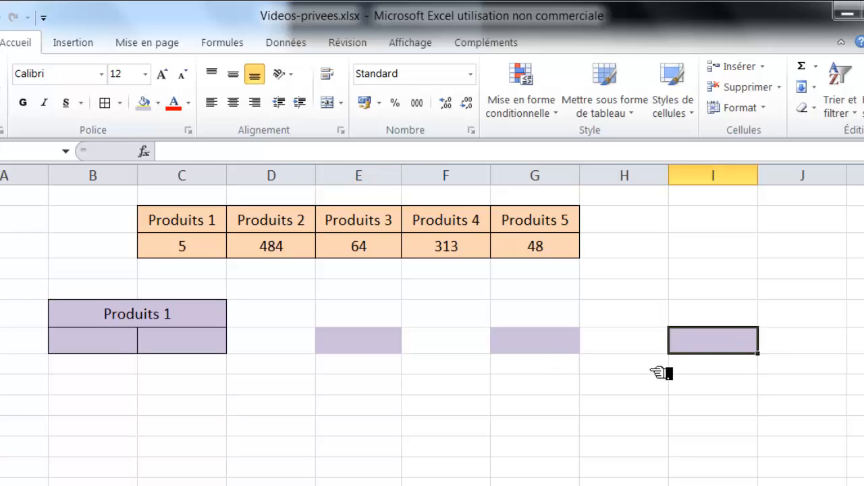
click(278, 356)
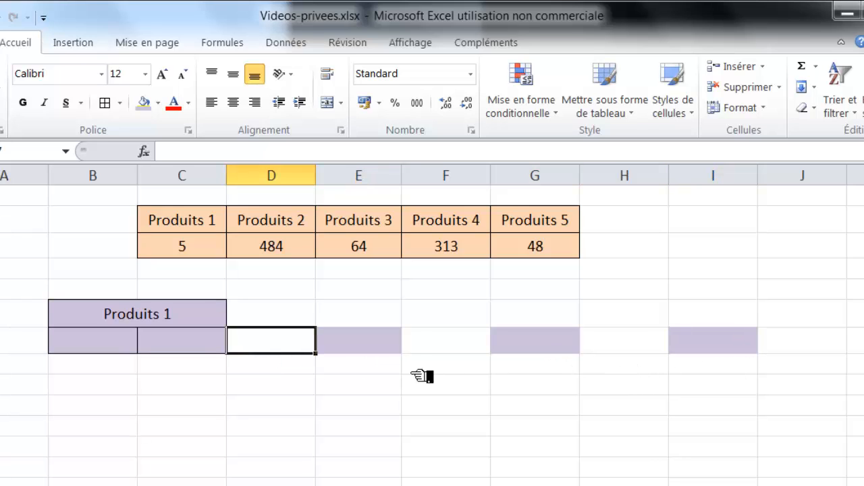
click(461, 353)
click(624, 350)
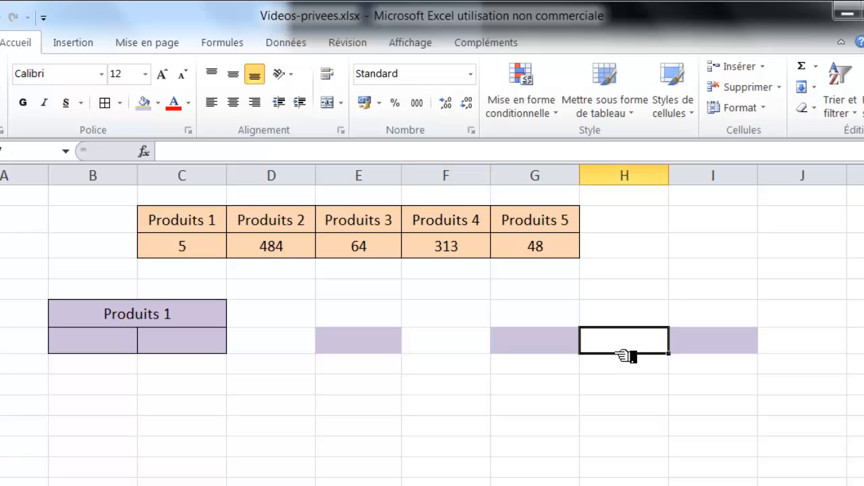
click(455, 350)
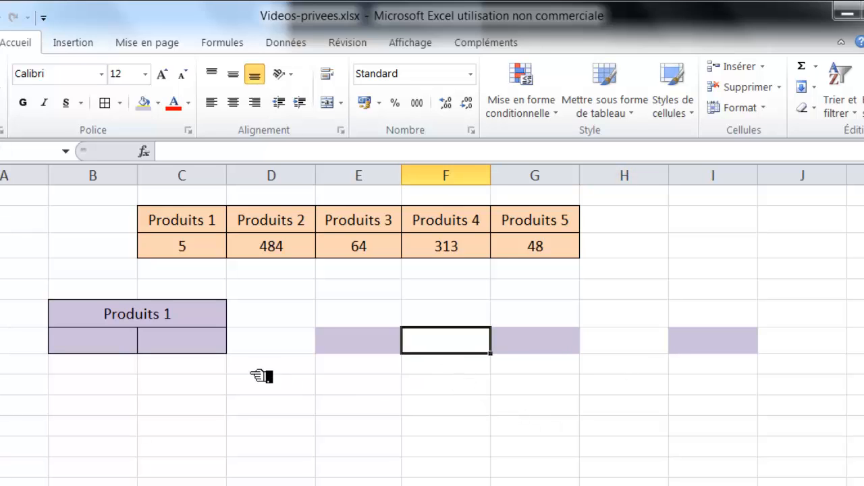
click(269, 352)
click(100, 351)
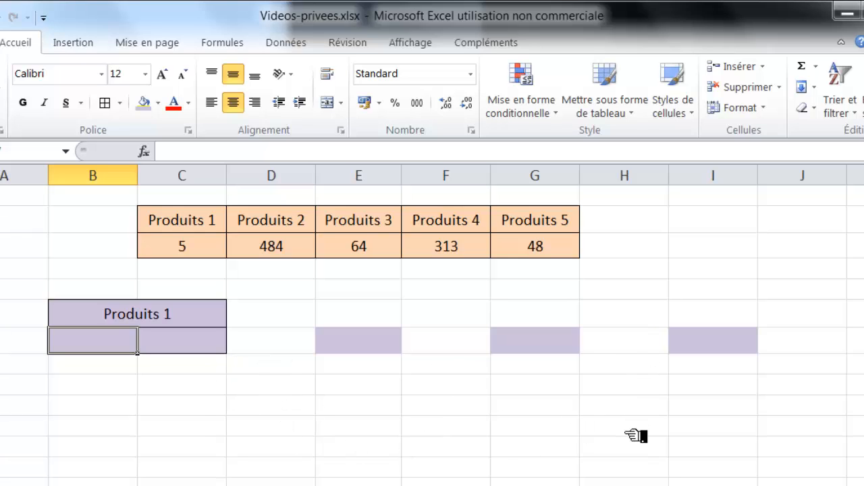
Remove the fill colour from cells E7:I7
drag(348, 348, 671, 351)
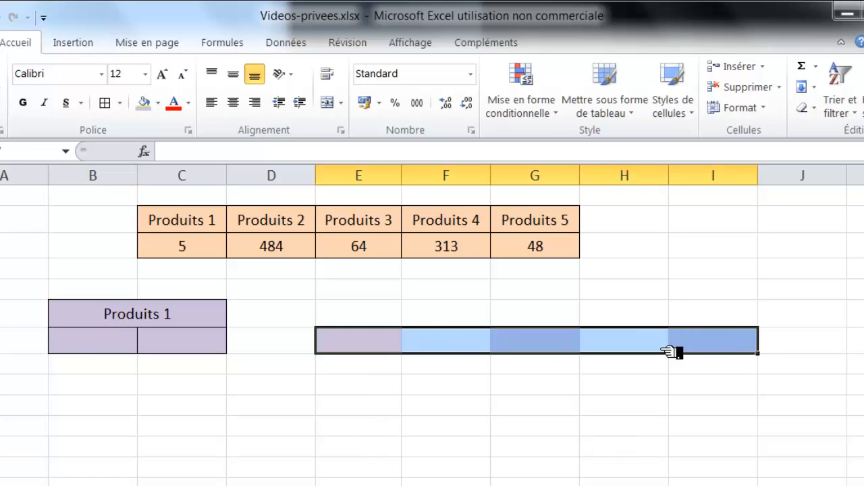
click(157, 103)
click(67, 262)
click(328, 368)
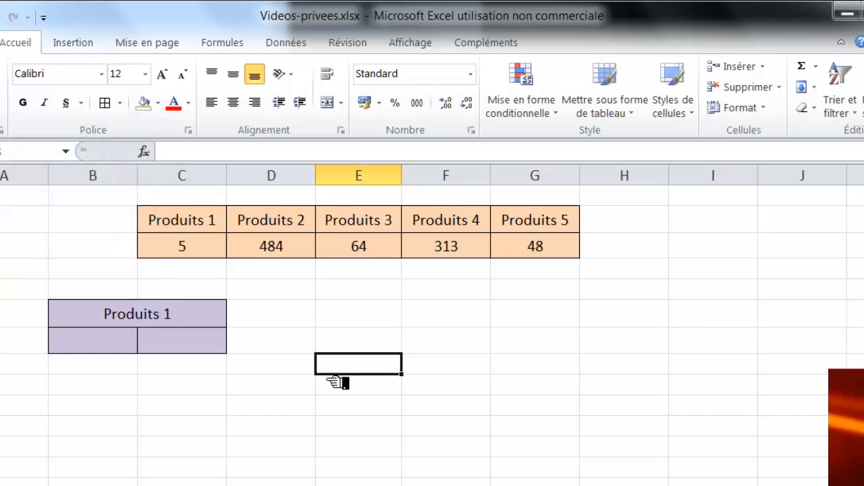
Start a formula in cell C7 with the COLONNES function over the range C7:C7
click(203, 349)
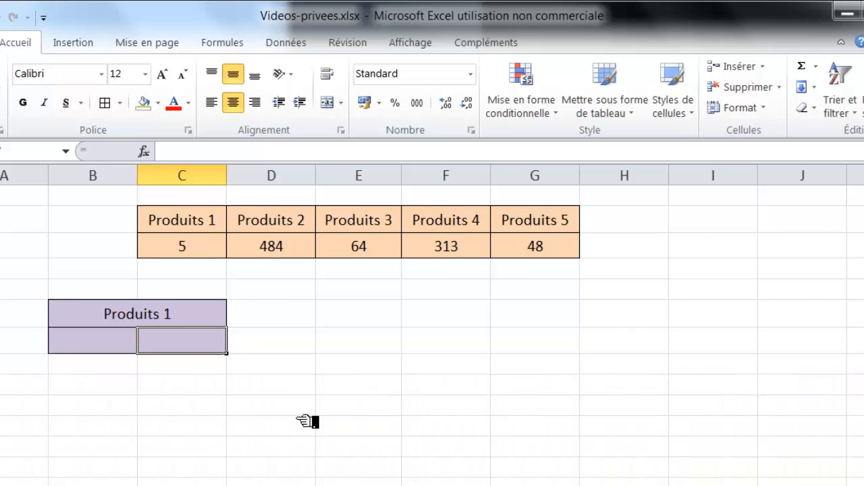
text(=)
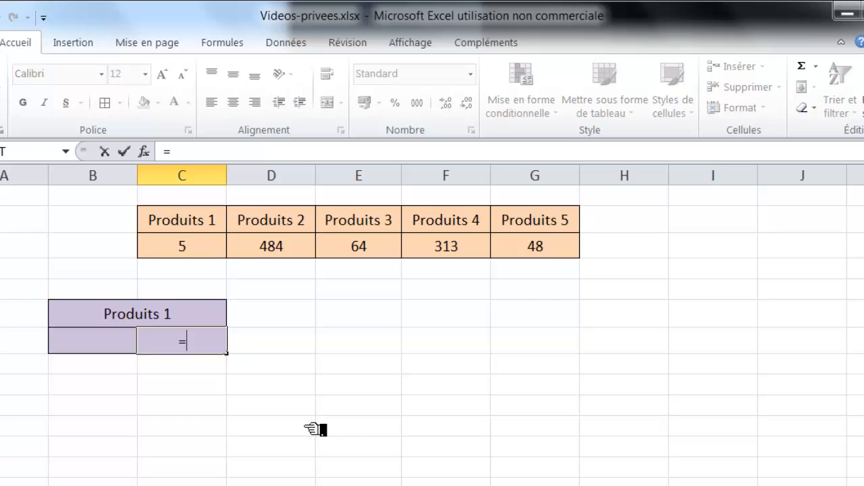
text(colo)
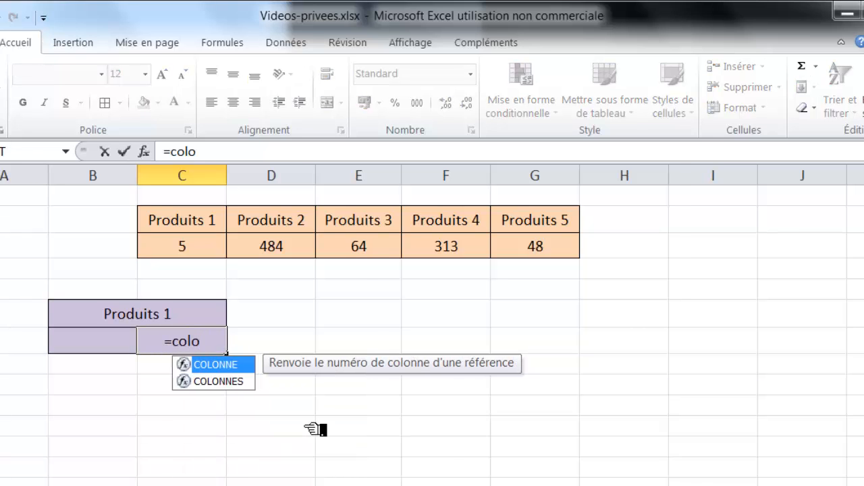
key(Down)
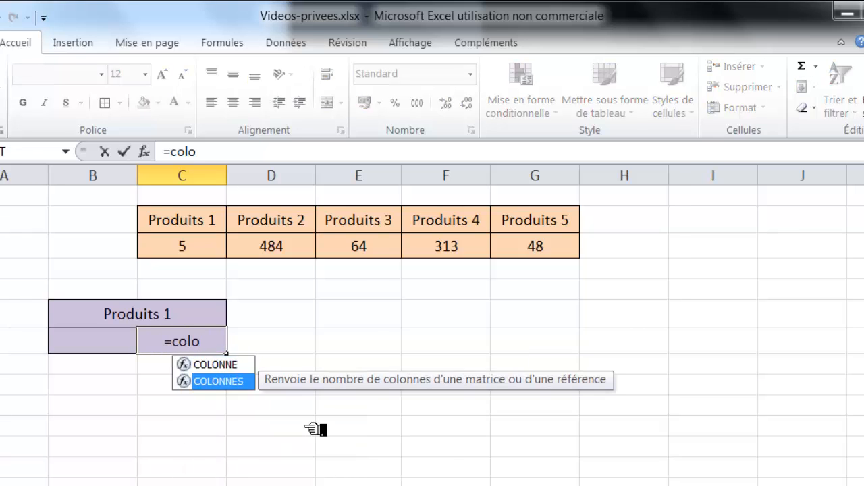
key(Tab)
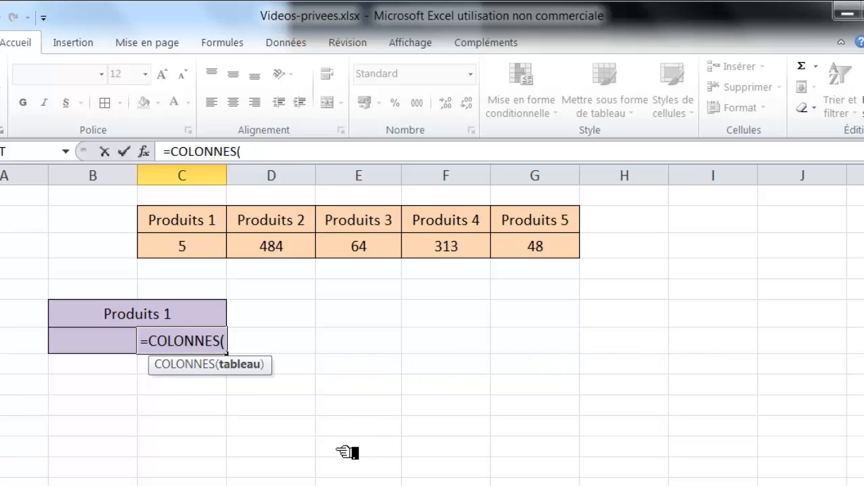
text(c)
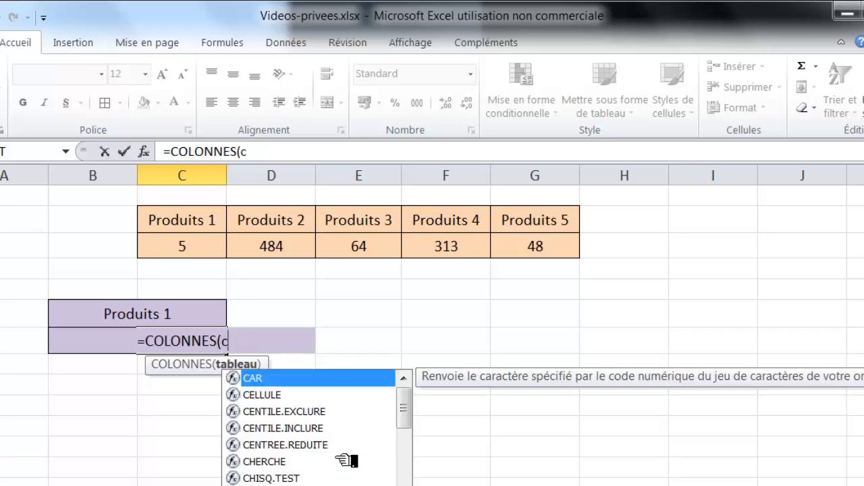
text(7:)
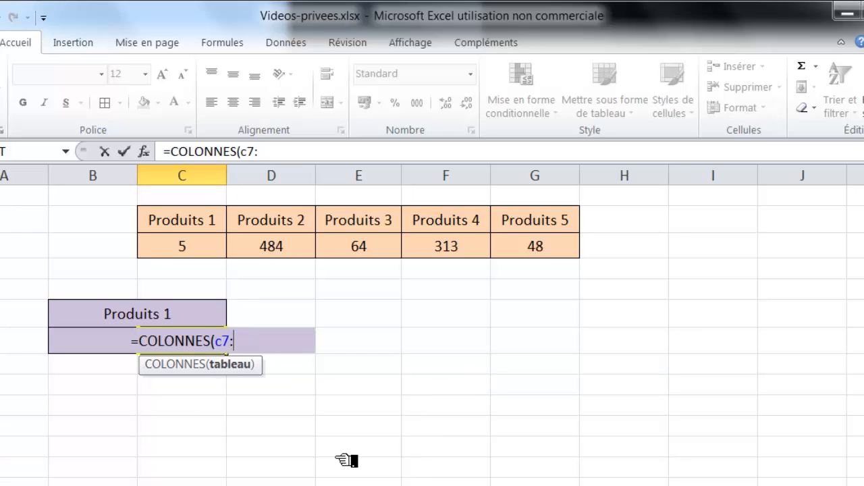
text(c7)
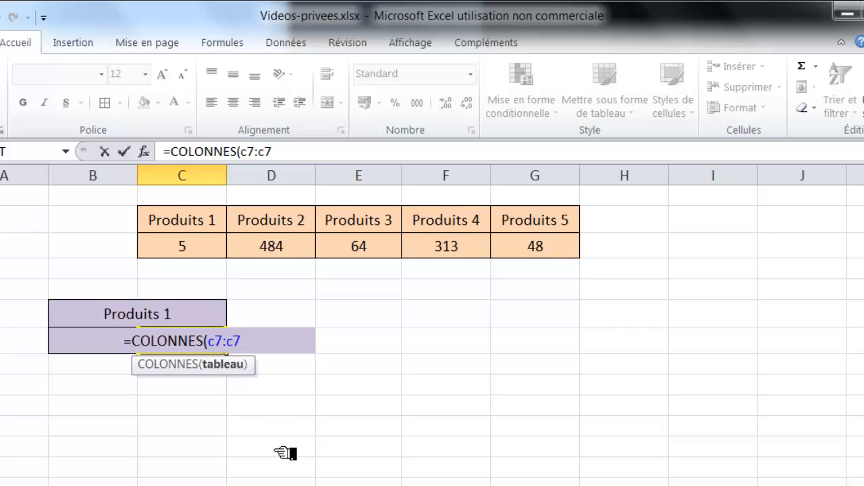
Fix the column of the first reference and complete the C7 formula as =COLONNES($C7:C7)
key(F4)
key(F4)
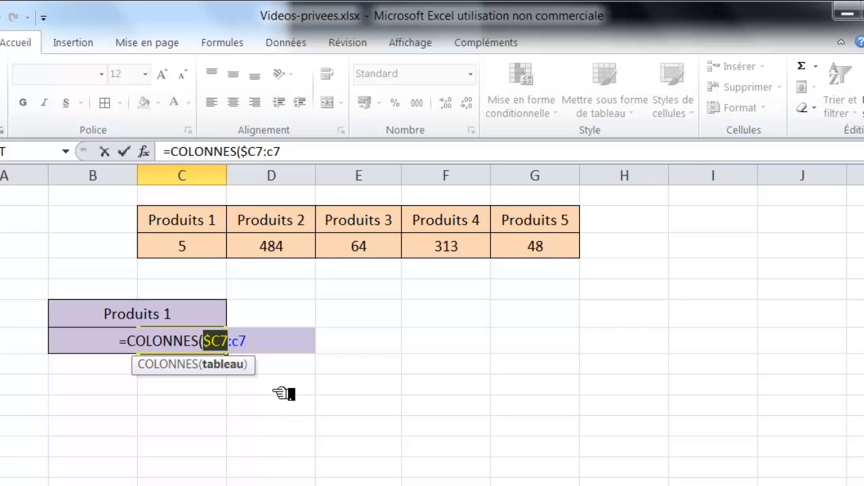
click(259, 348)
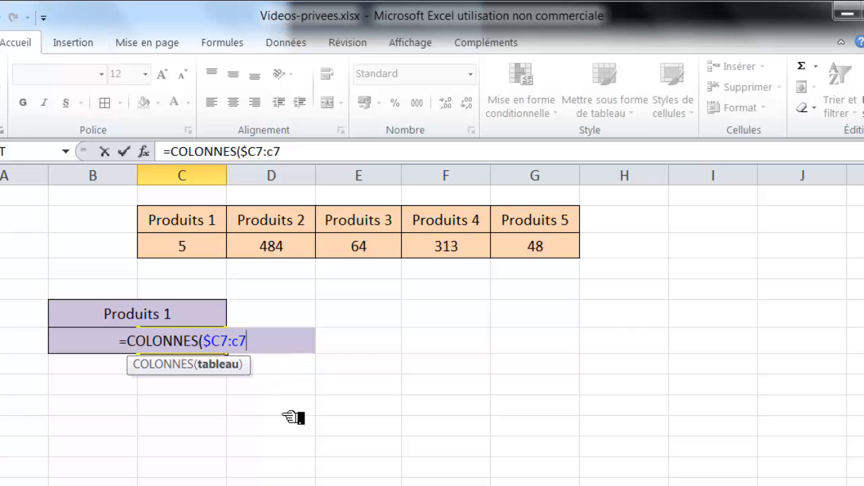
text())
key(Return)
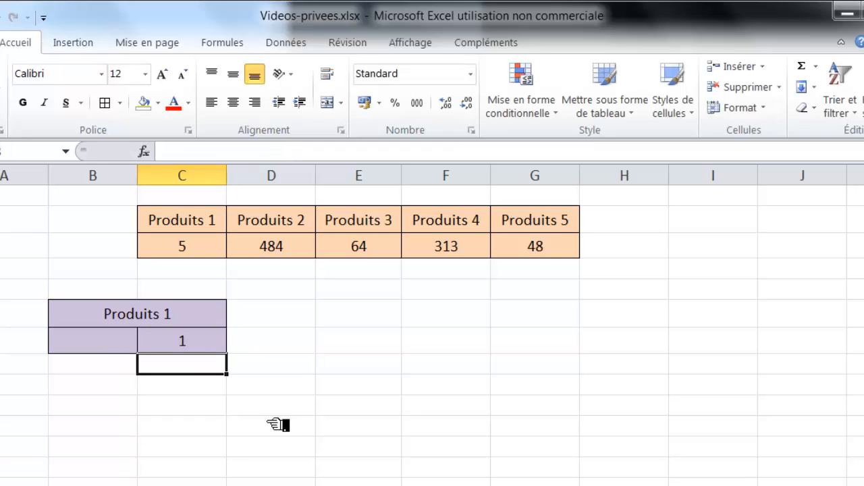
Try filling the COLONNES formula from C7 through F7, check the copied reference in D7, and undo the fill
double_click(181, 347)
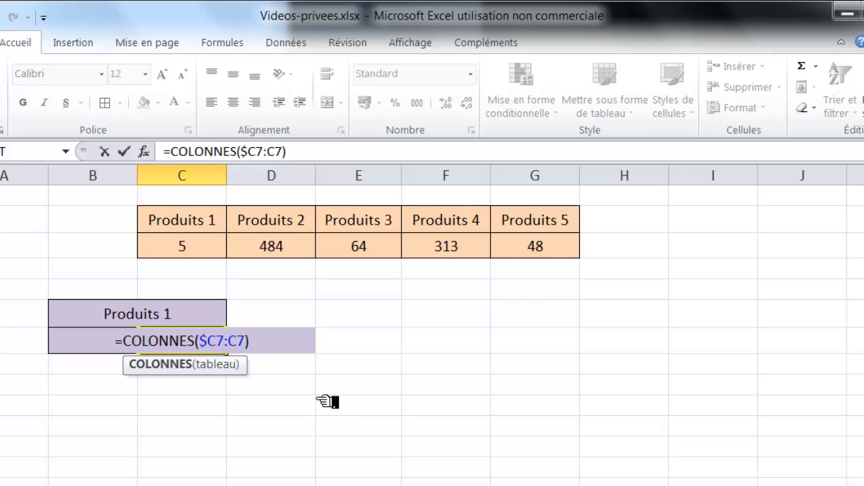
key(ctrl+Return)
drag(227, 352, 496, 359)
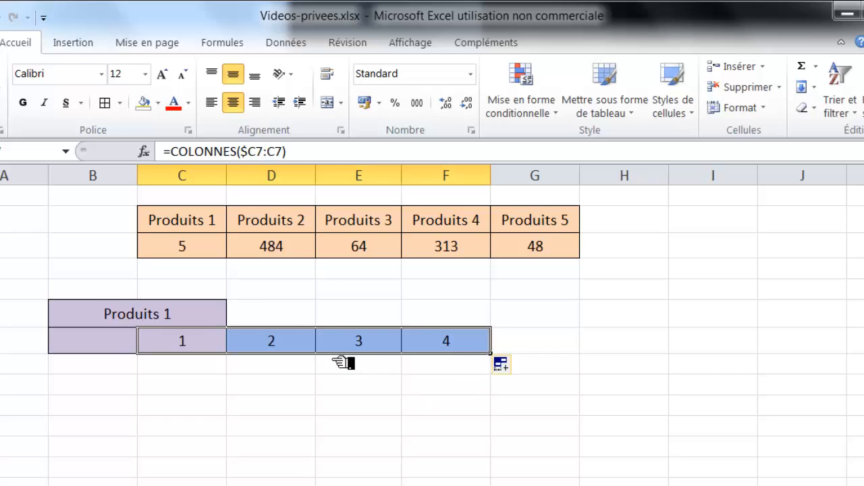
click(293, 353)
double_click(293, 353)
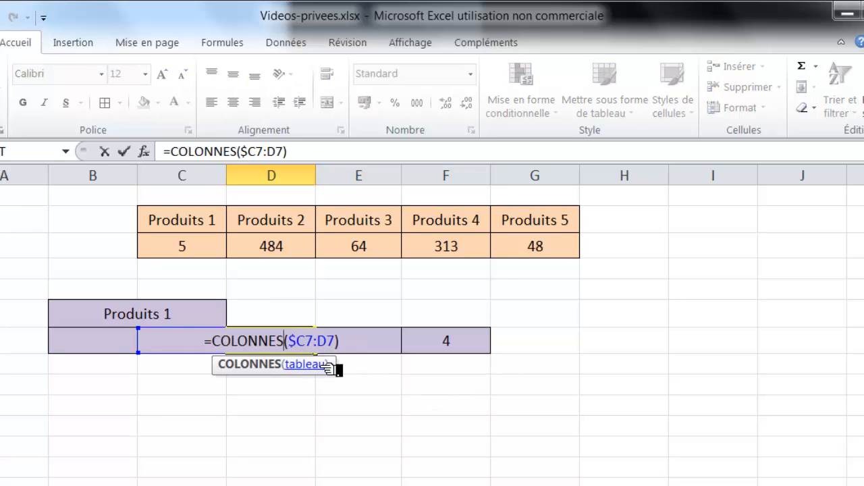
key(Escape)
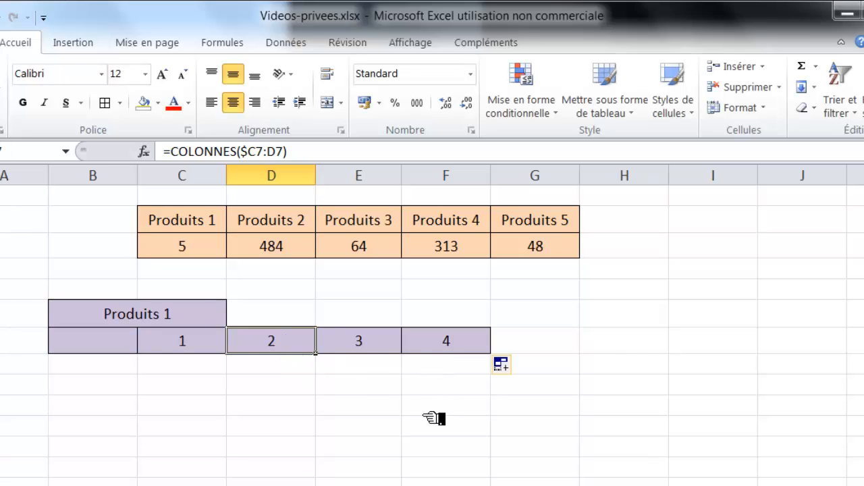
key(ctrl+z)
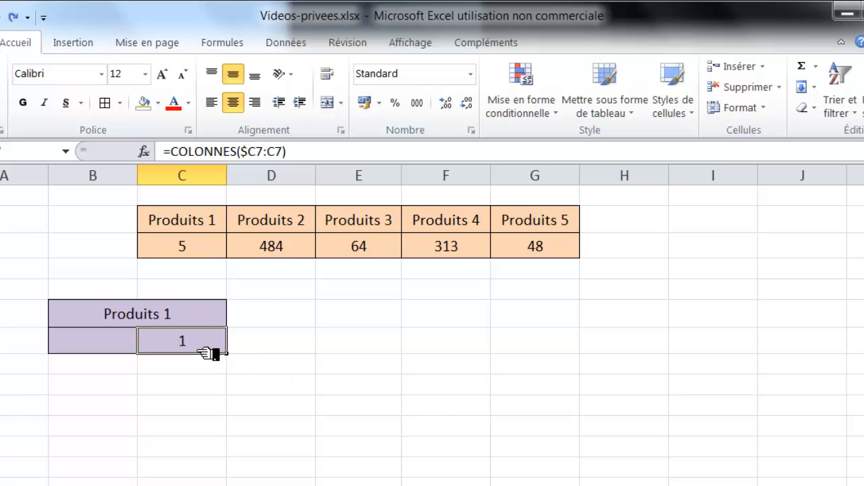
Change the formula in C7 to =ENT(COLONNES($C7:C7)-1)/2
double_click(206, 352)
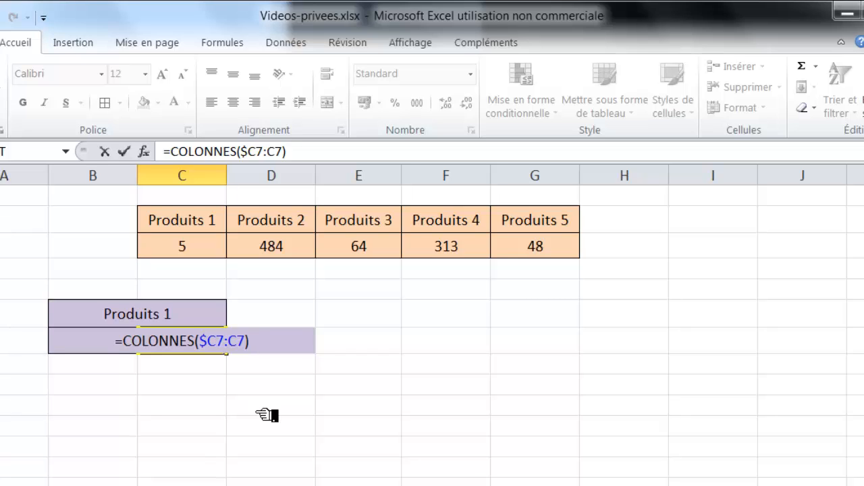
click(123, 346)
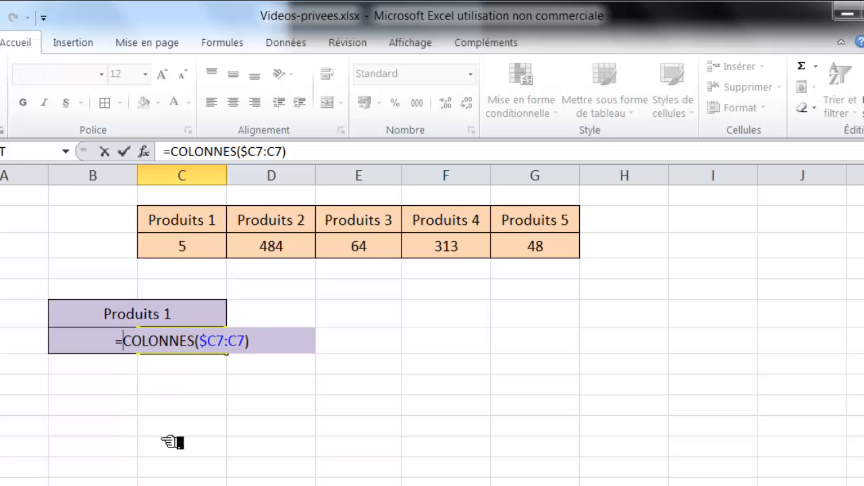
text(en)
key(Tab)
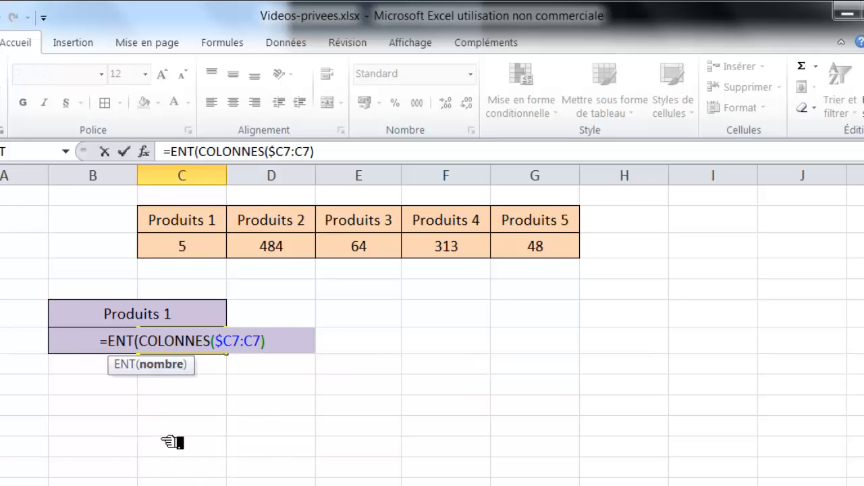
click(287, 347)
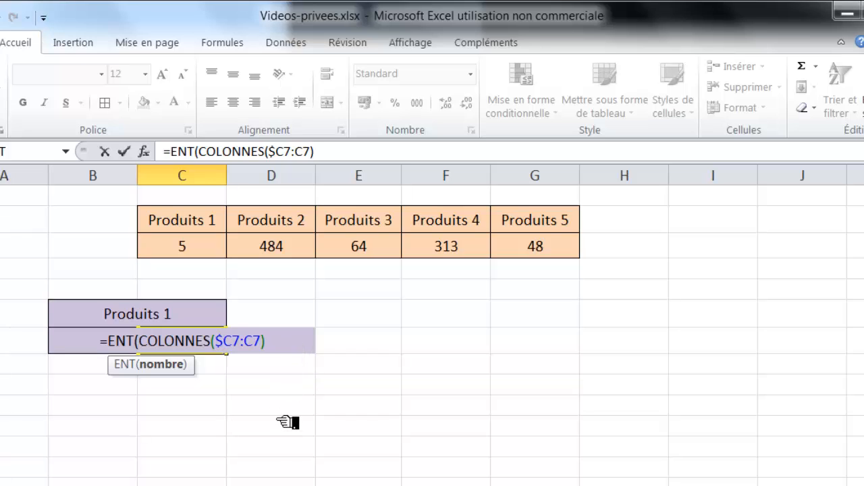
text(-1)
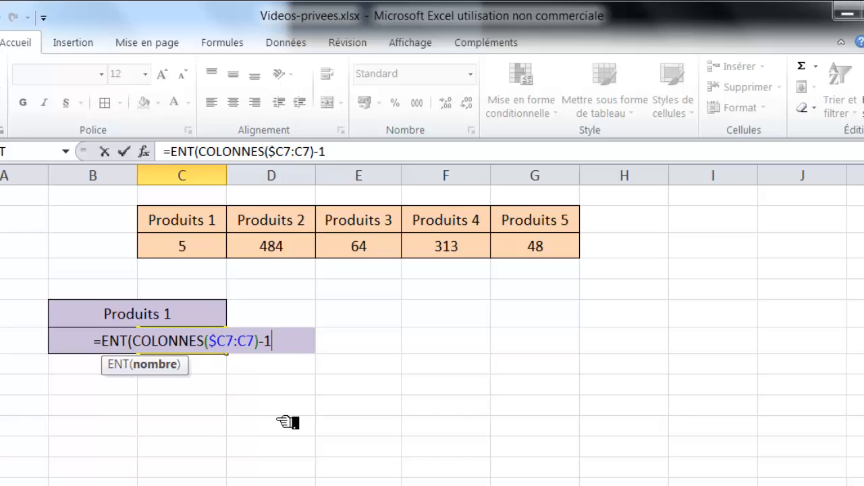
text()/)
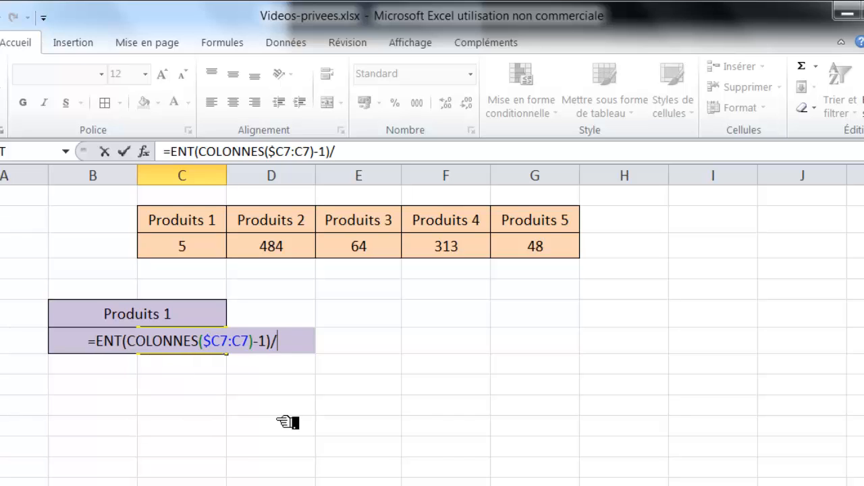
text(2)
key(Return)
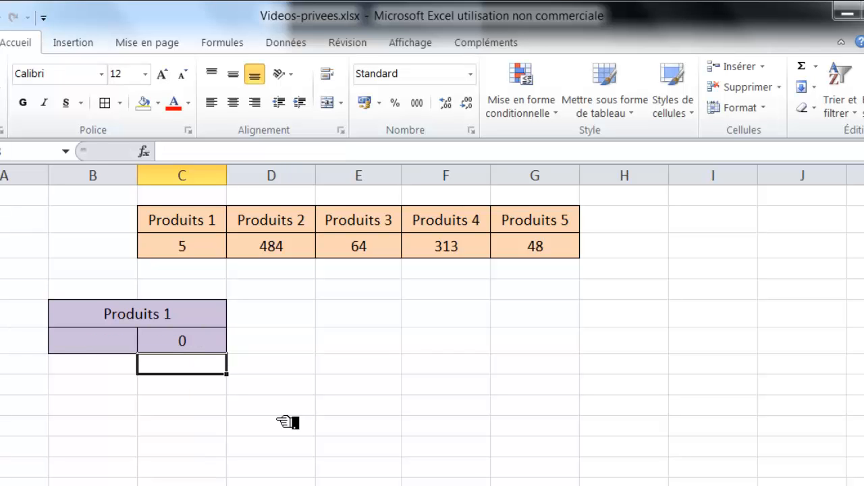
Fill the ENT formula from C7 through E7 and check the copied formula in D7
key(Up)
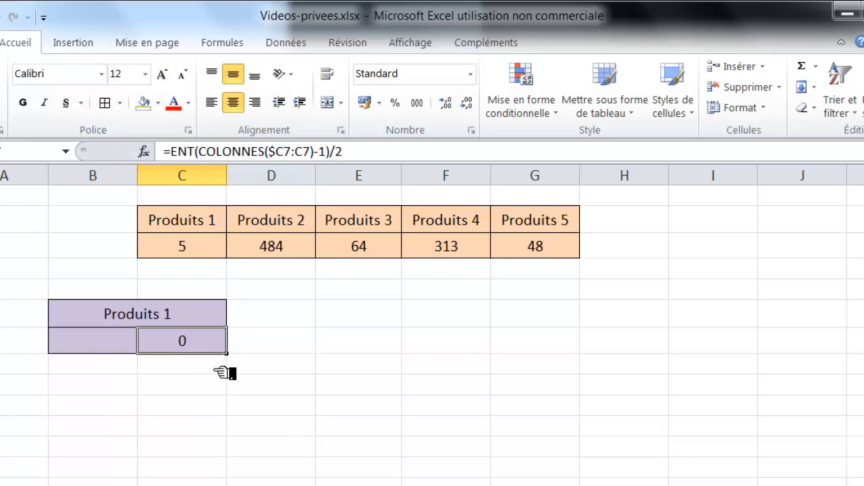
key(F2)
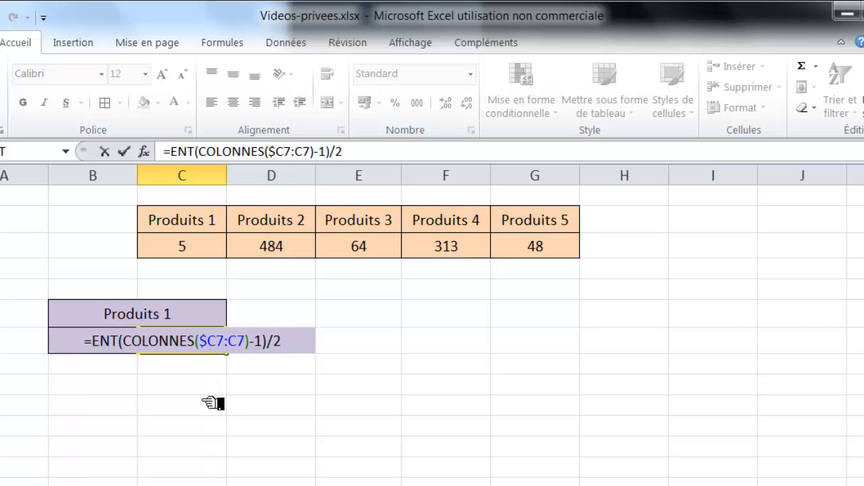
key(ctrl+Return)
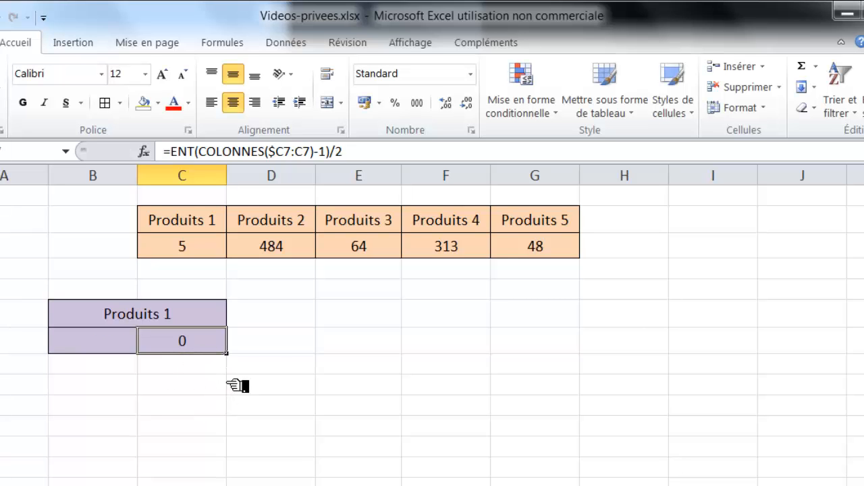
drag(226, 353, 425, 370)
click(305, 352)
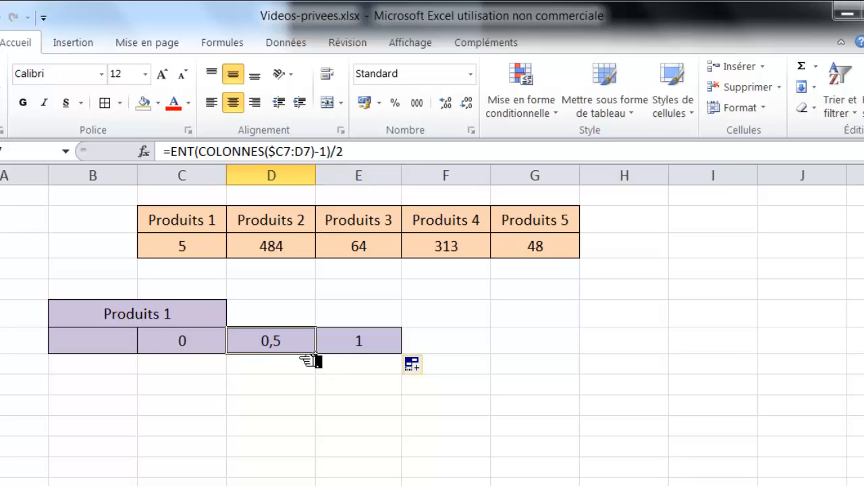
key(F2)
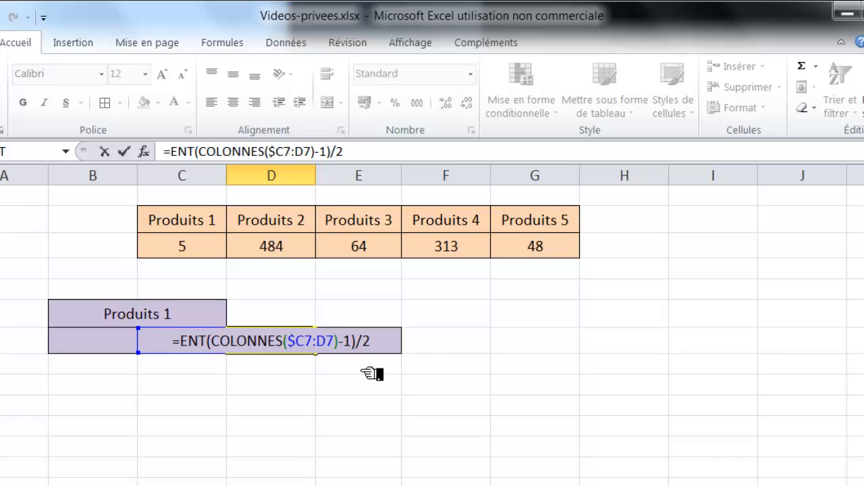
key(ctrl+Return)
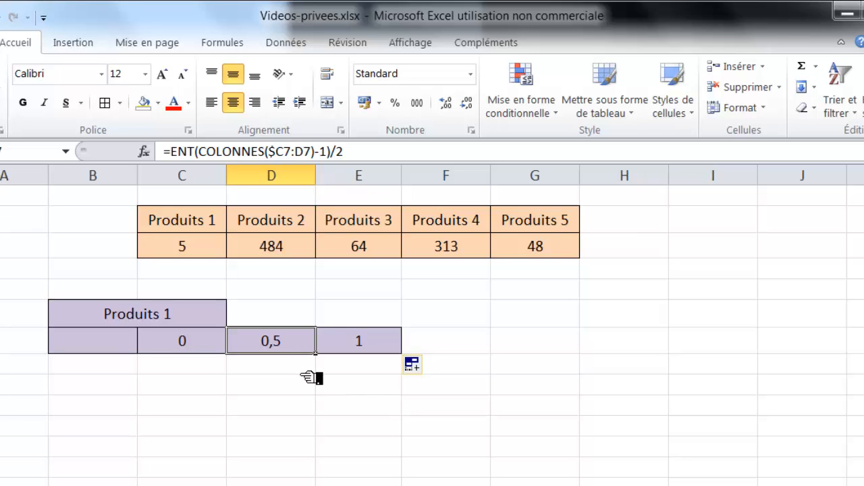
Change the formula in C7 to =ENT((COLONNES($C7:C7)-1)/2)+1 and fill it across through F7
click(184, 350)
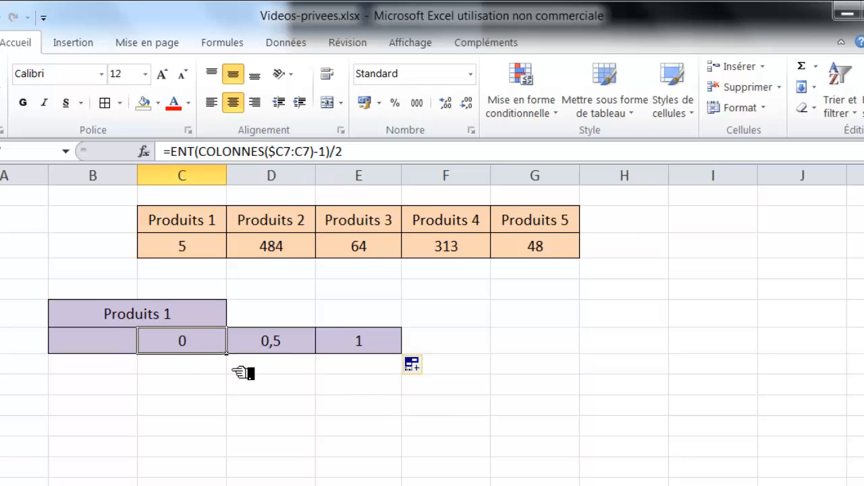
key(F2)
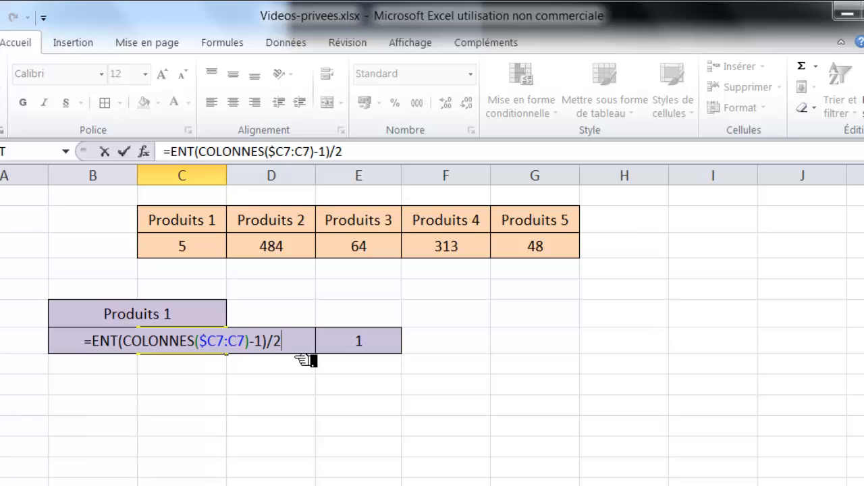
text())
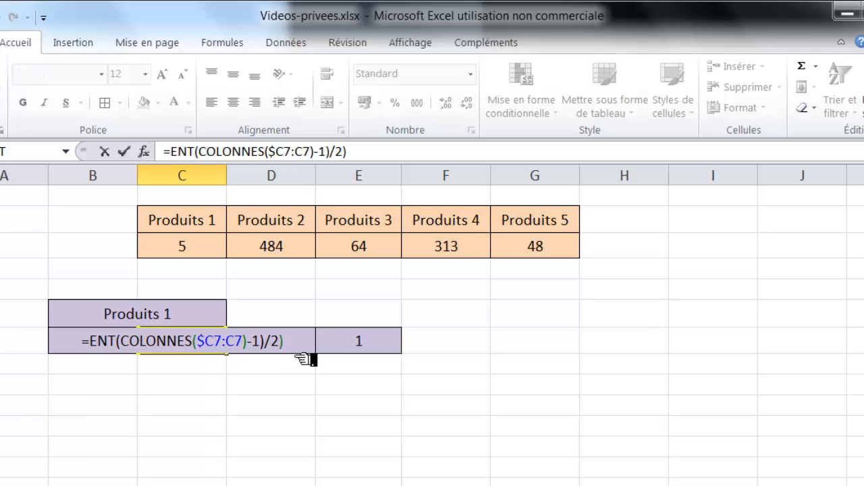
text(+1)
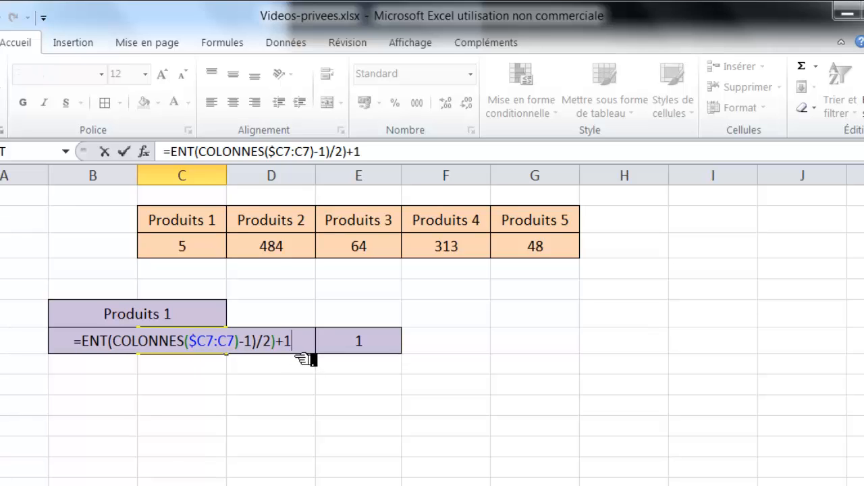
click(112, 341)
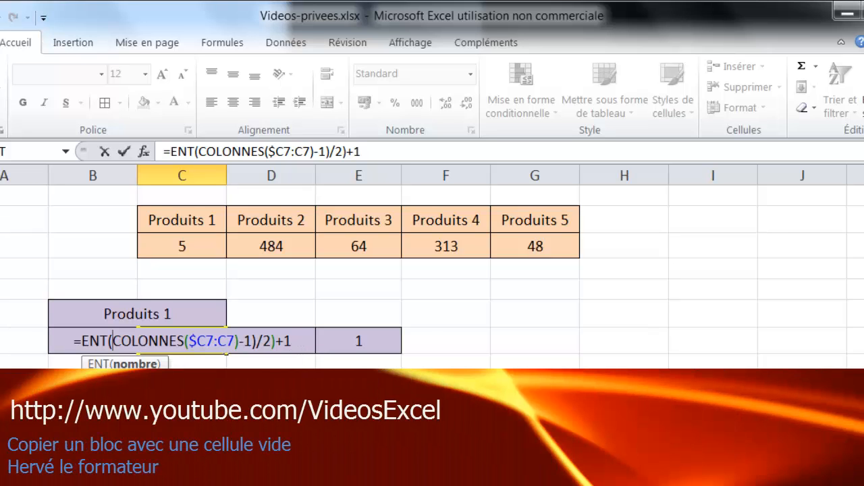
text(()
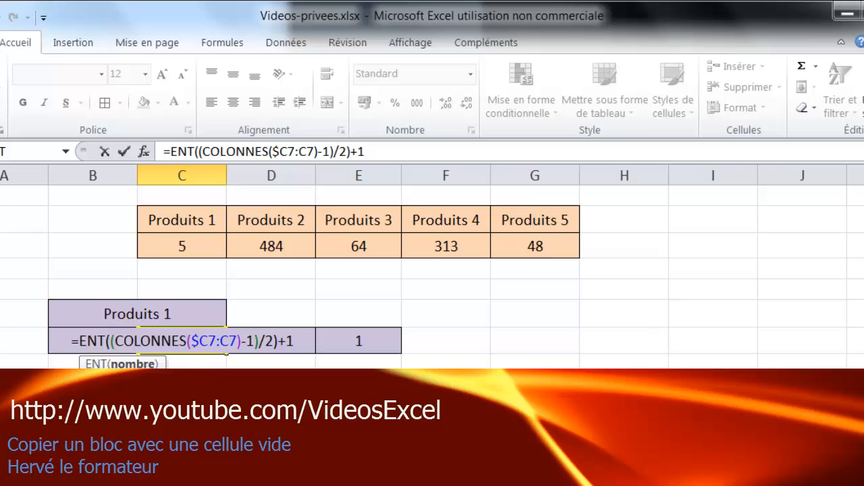
key(ctrl+Return)
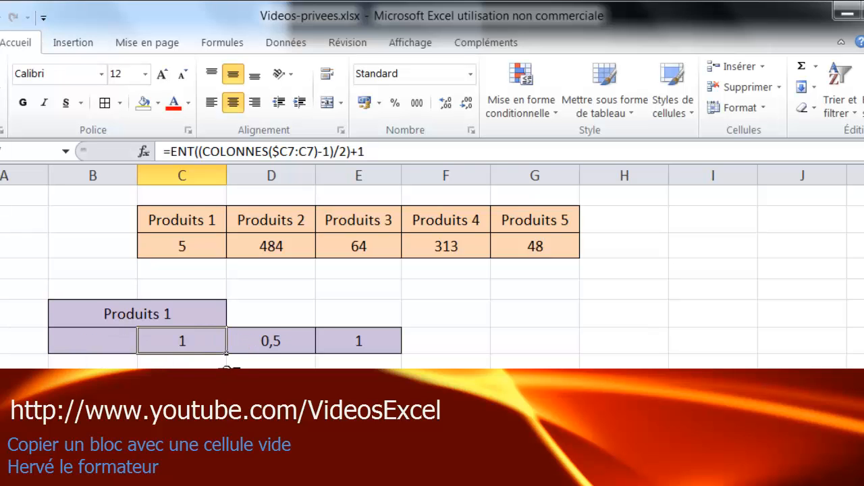
drag(227, 353, 482, 358)
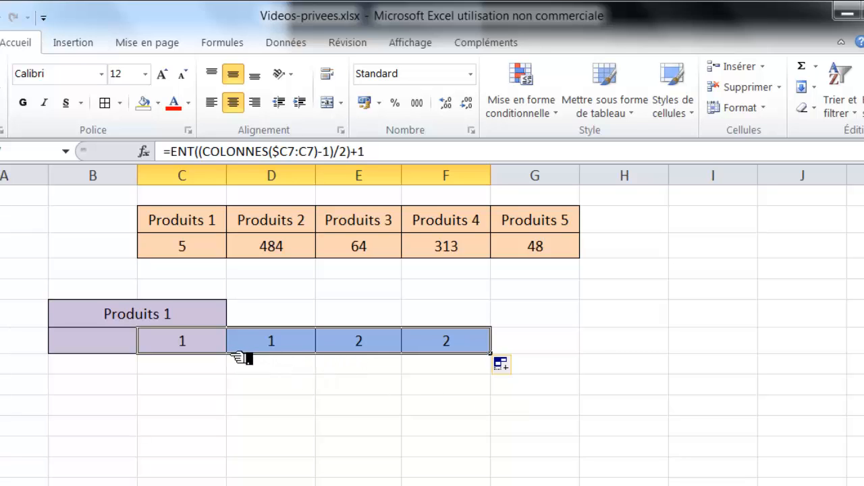
click(270, 394)
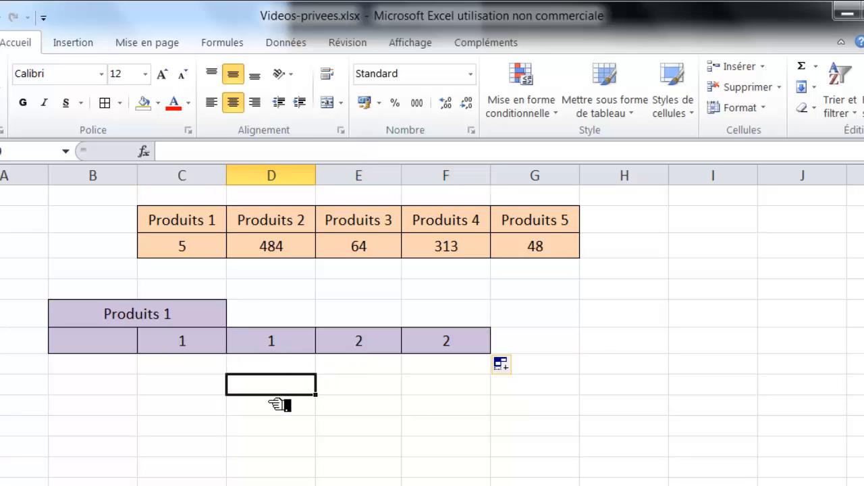
Enter the example index numbers 1 in C9 and 2 in E9, and try 3 in G9 before cancelling it
click(185, 396)
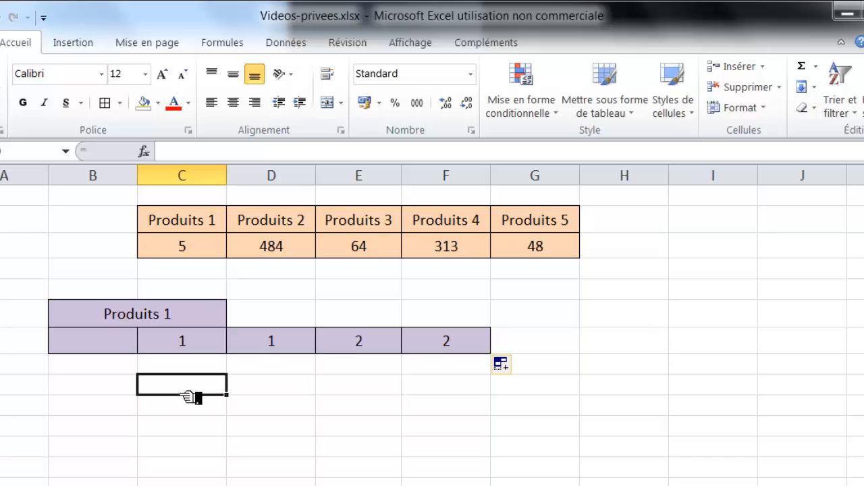
text(1)
click(289, 394)
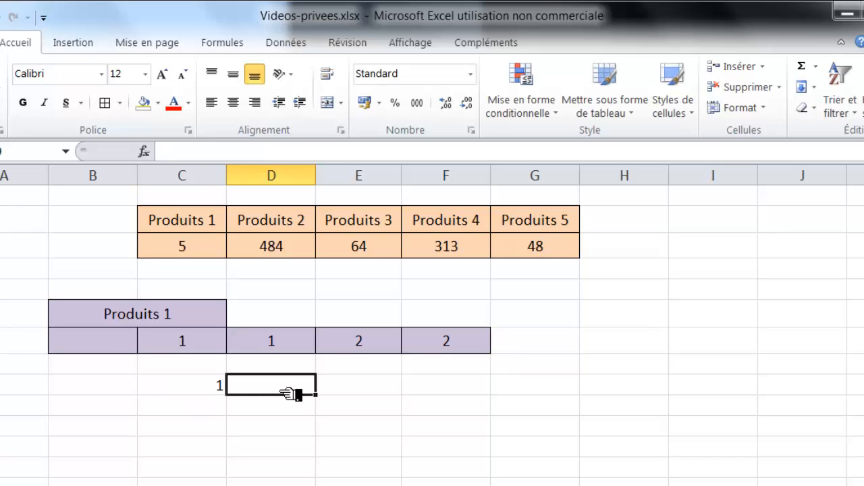
click(365, 401)
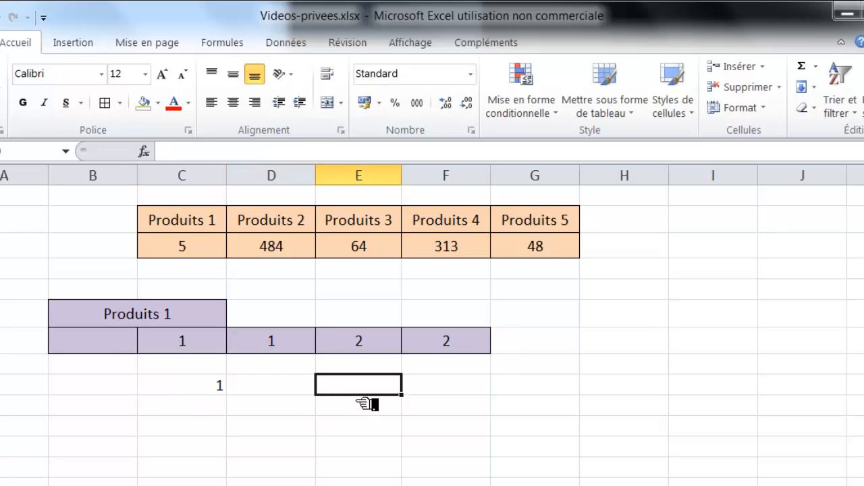
text(2)
key(Tab)
key(Tab)
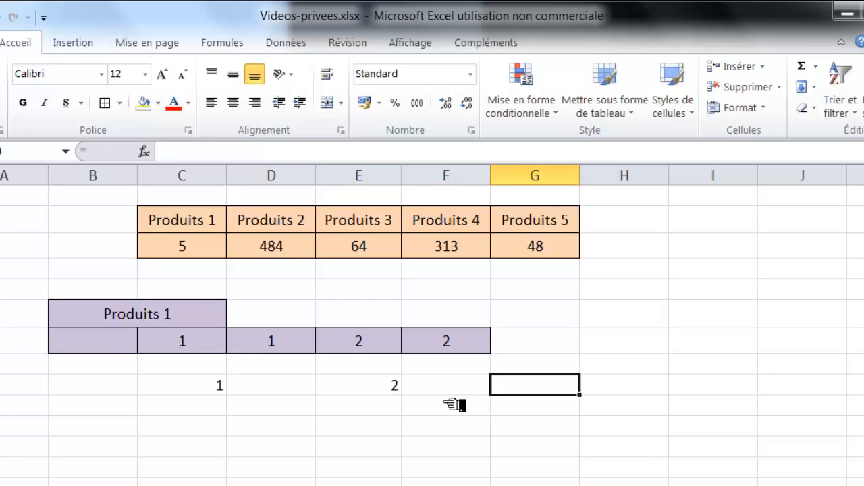
text(3)
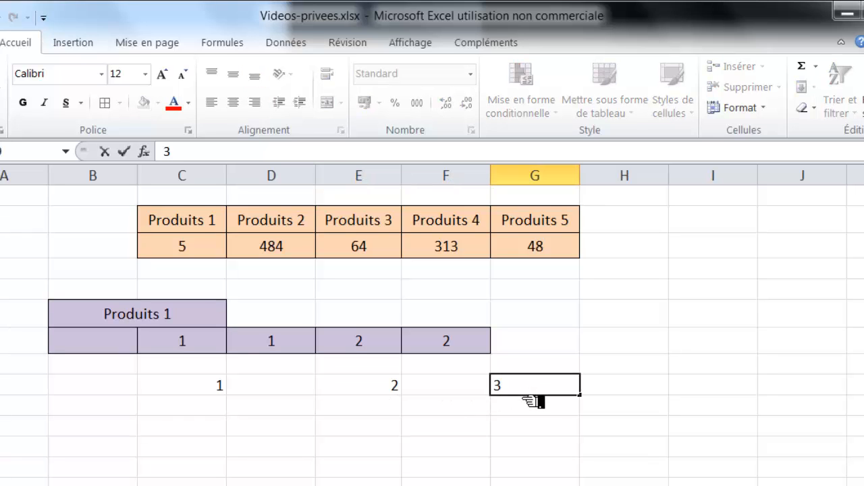
key(Escape)
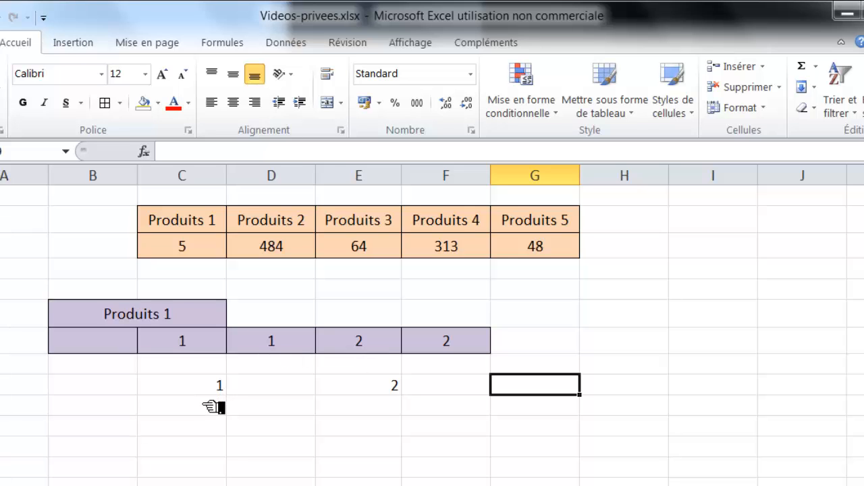
Undo back past the example numbers in row 9, and redo the C7 formula change and its fill through F7
key(ctrl+z)
key(ctrl+z)
key(ctrl+z)
key(ctrl+z)
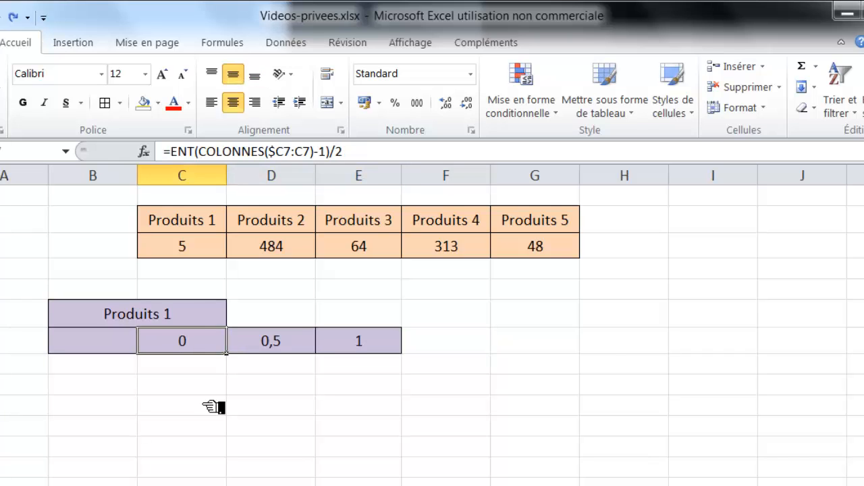
key(ctrl+y)
key(ctrl+y)
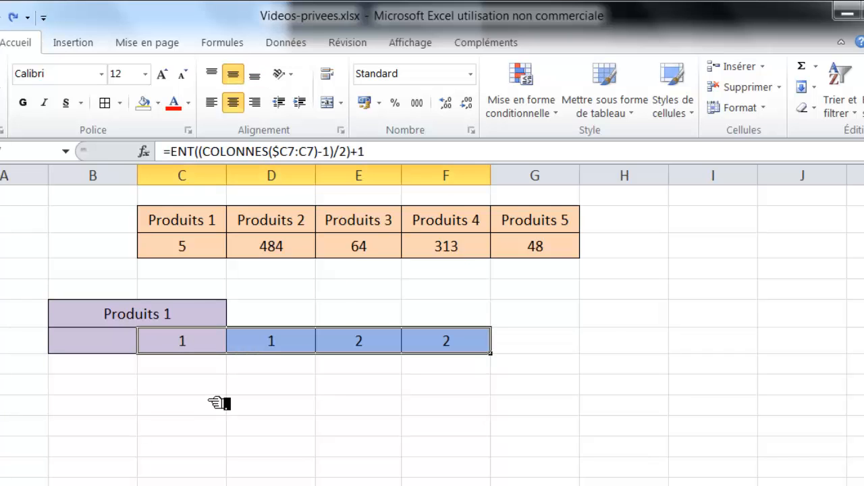
Clear both the contents and the formatting of cells D7:F7
click(538, 389)
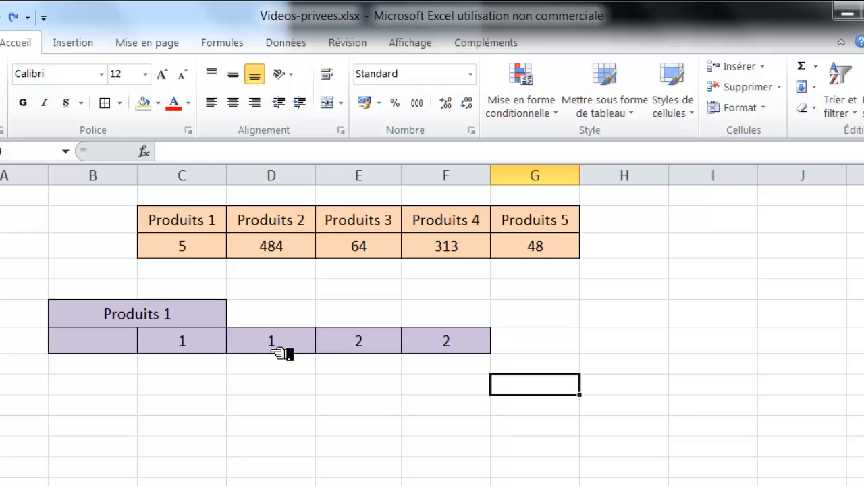
drag(278, 346, 439, 351)
click(804, 107)
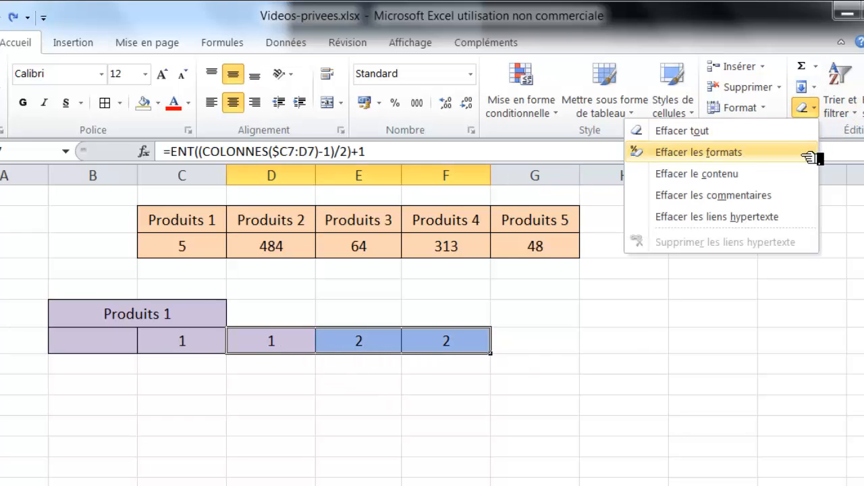
click(688, 131)
click(611, 368)
Wrap the C7 formula in INDEX over the absolute product values range, giving =INDEX($C$3:$G$3;ENT((COLONNES($C7:C7)-1)/2)+1)
click(193, 346)
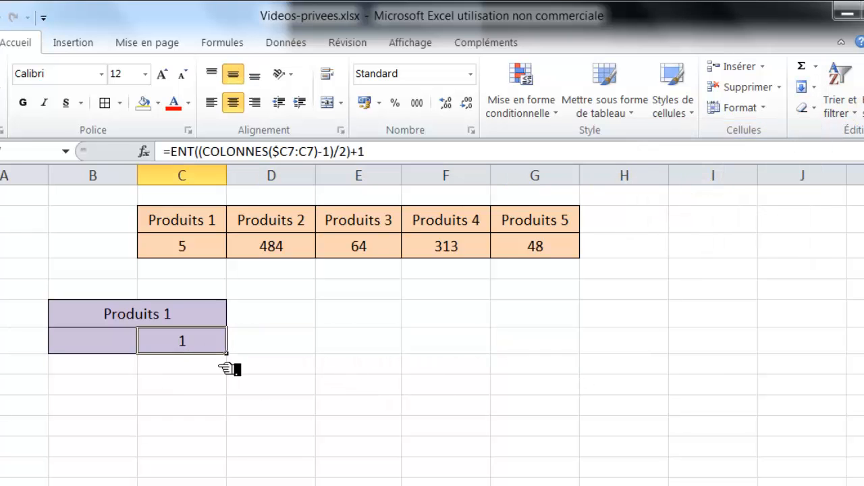
key(F2)
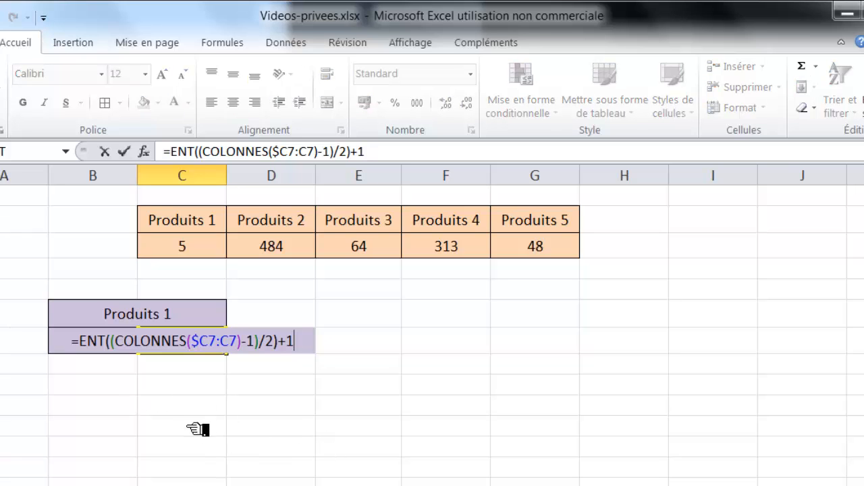
click(78, 341)
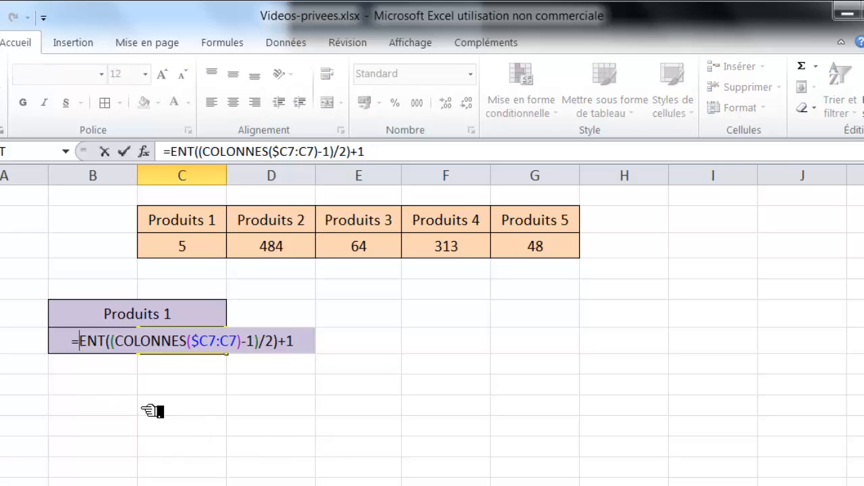
text(inde)
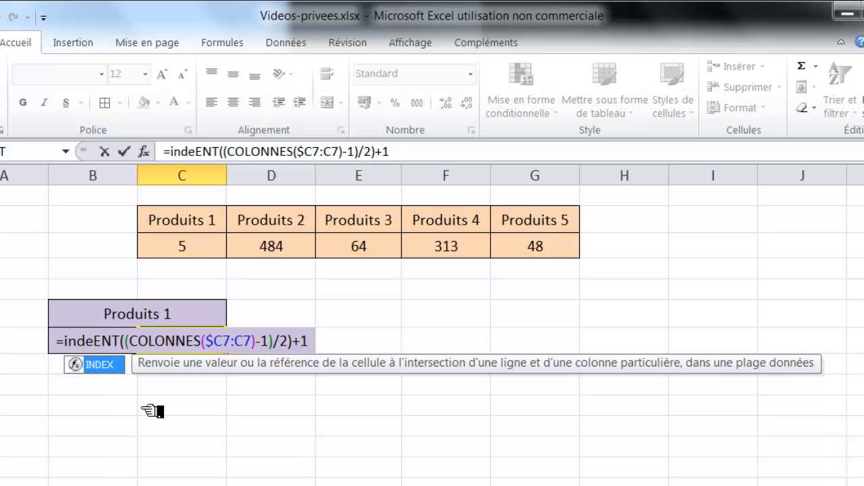
key(Tab)
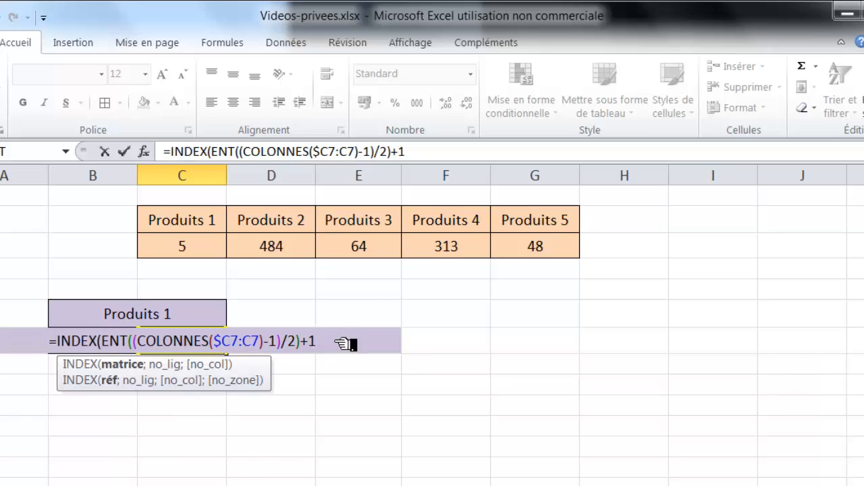
drag(184, 251, 534, 263)
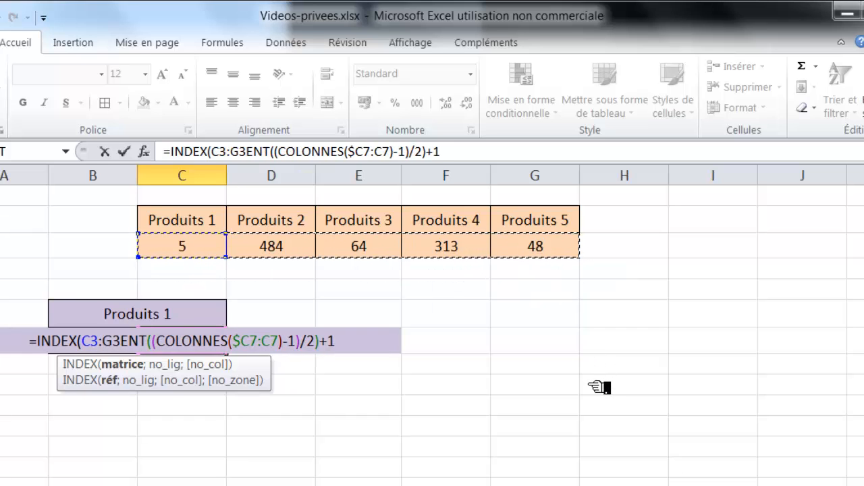
key(F4)
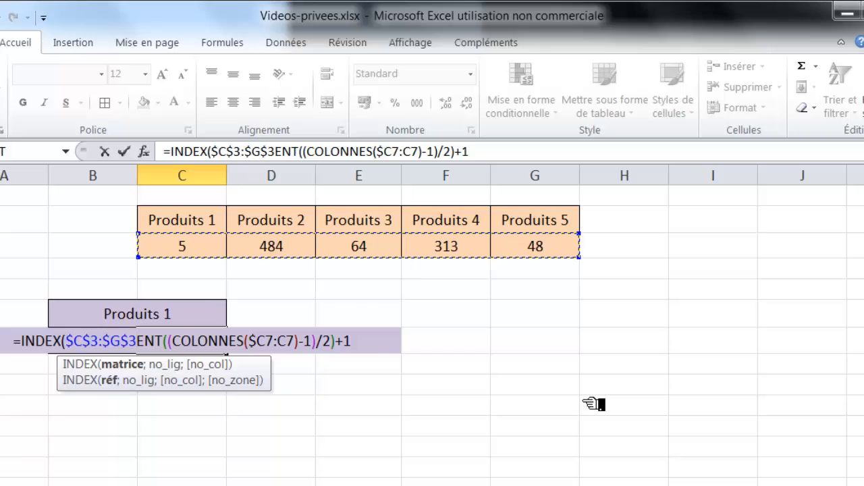
text(;)
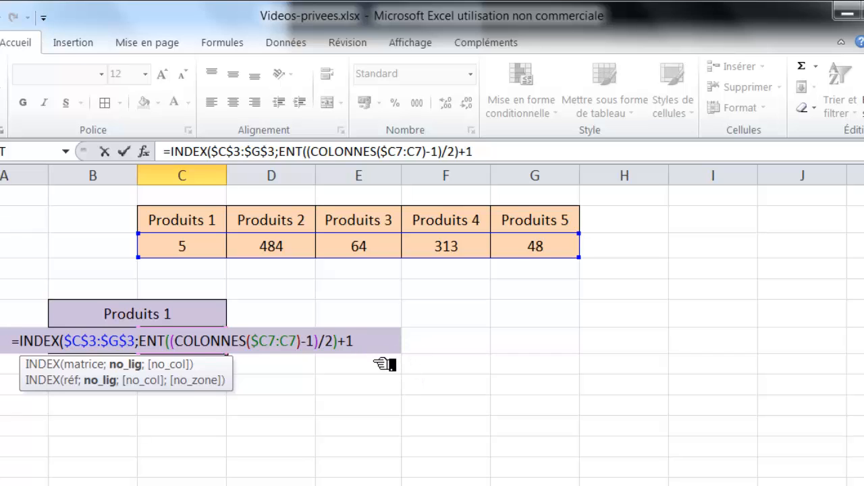
text())
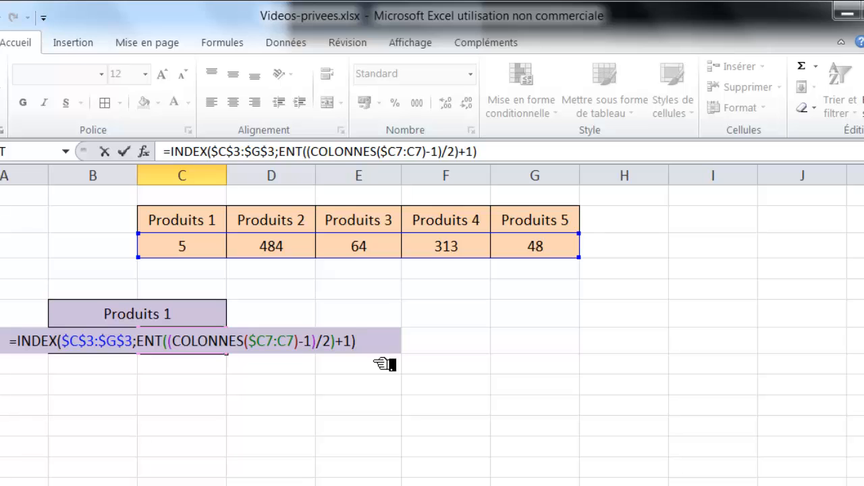
click(343, 341)
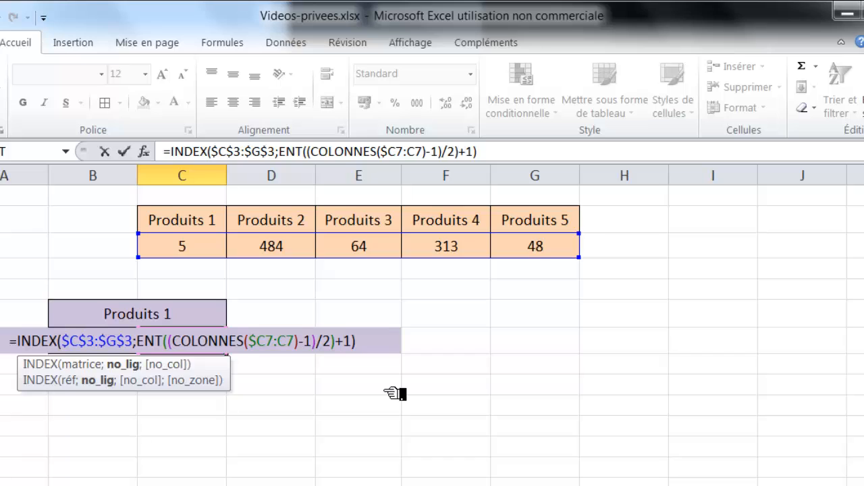
key(Return)
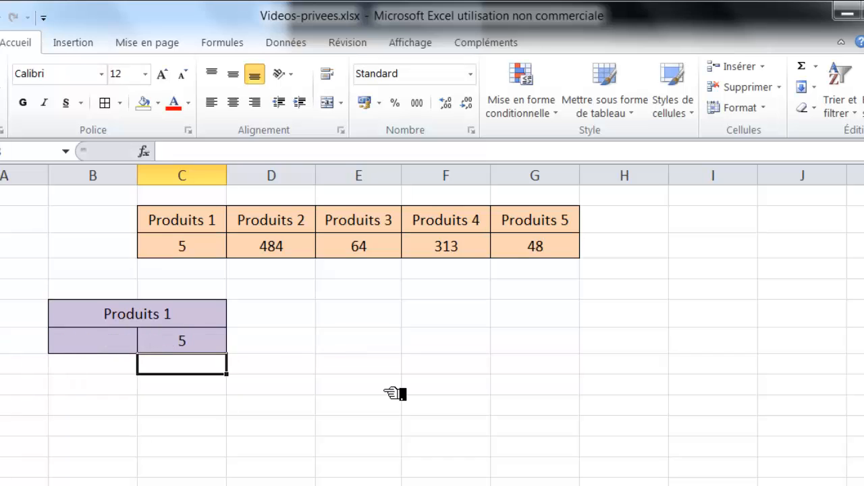
Fill the Produits 1 block B6:C7 across through column E and check the copied formula in E7
click(214, 254)
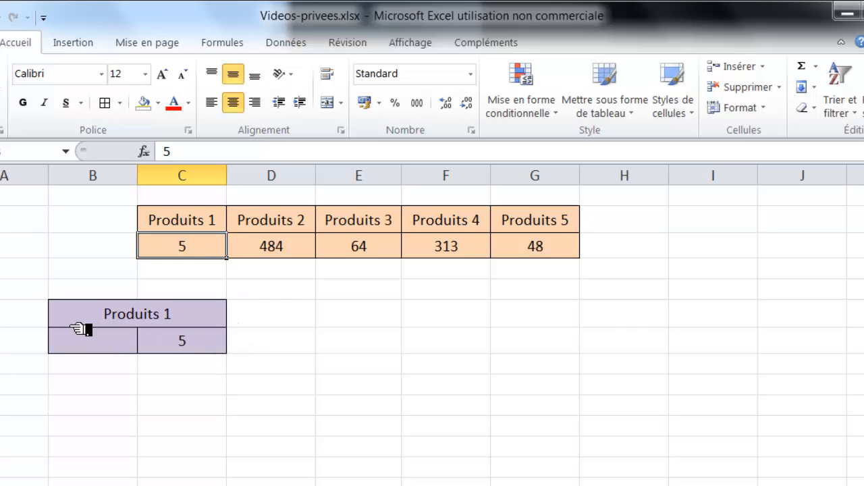
drag(74, 325, 187, 347)
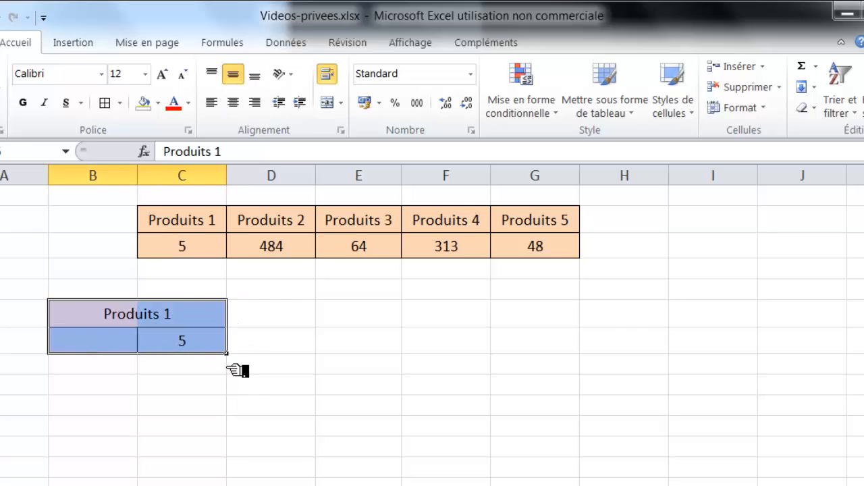
drag(230, 365, 373, 362)
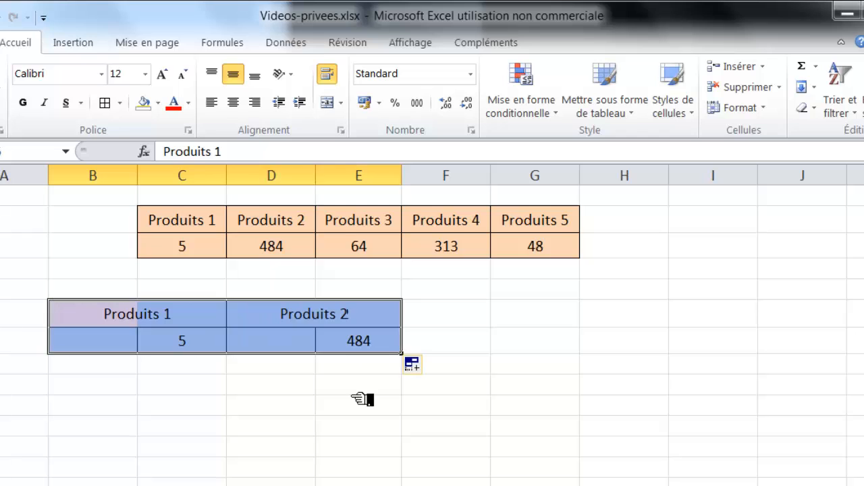
click(358, 346)
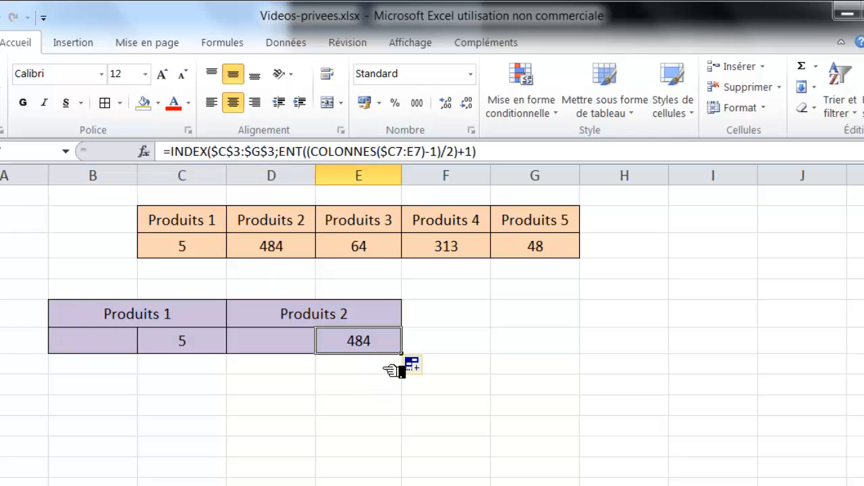
key(F2)
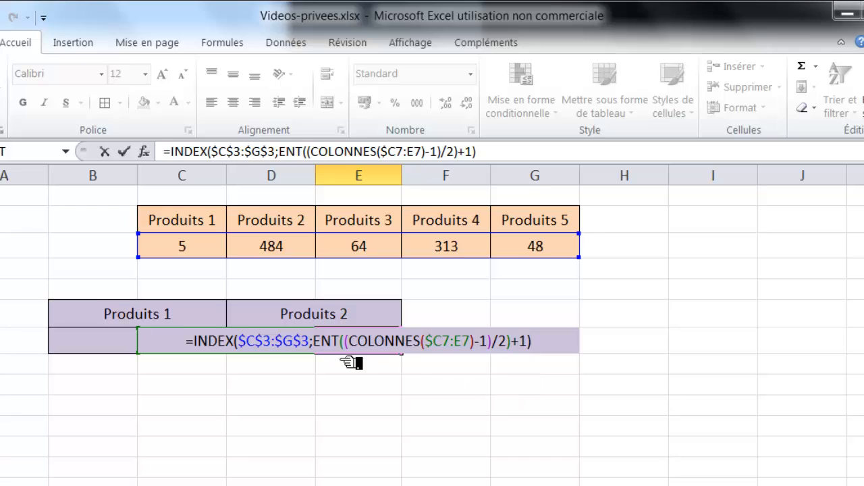
Temporarily replace the ENT((COLONNES($C7:E7)-1)/2)+1 argument in E7 with 2, and restore the original expression
drag(316, 347, 532, 351)
key(ctrl+c)
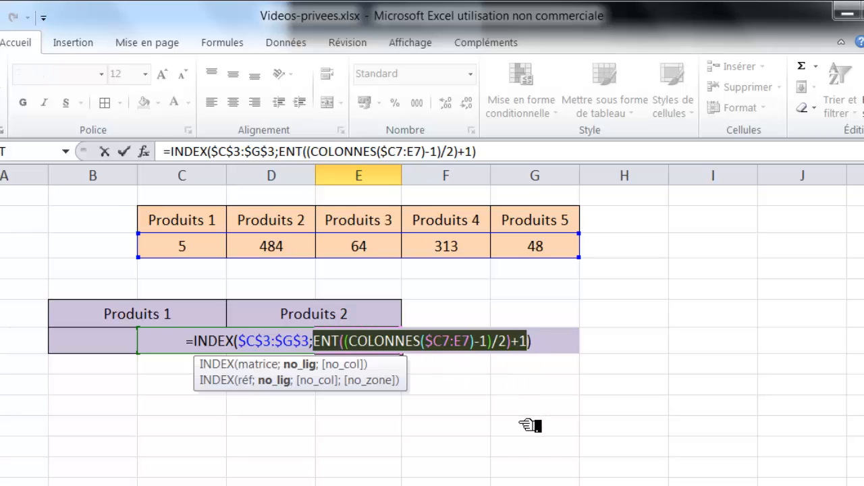
text(2)
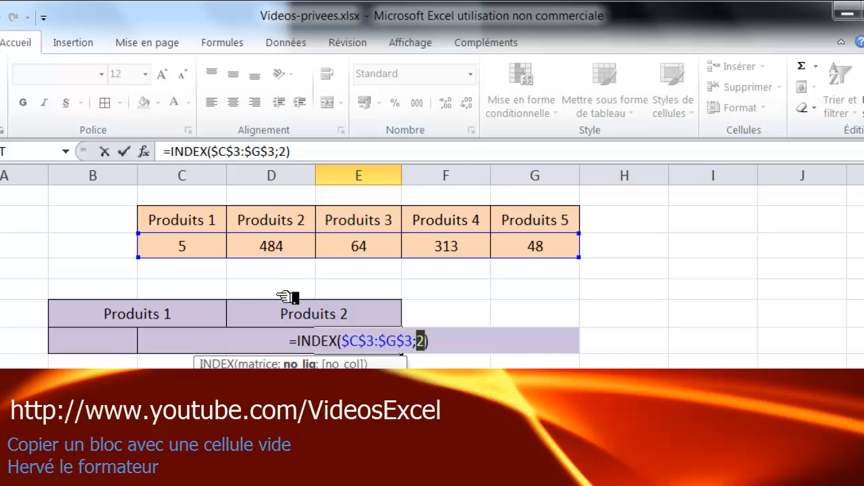
key(ctrl+v)
key(ctrl+Return)
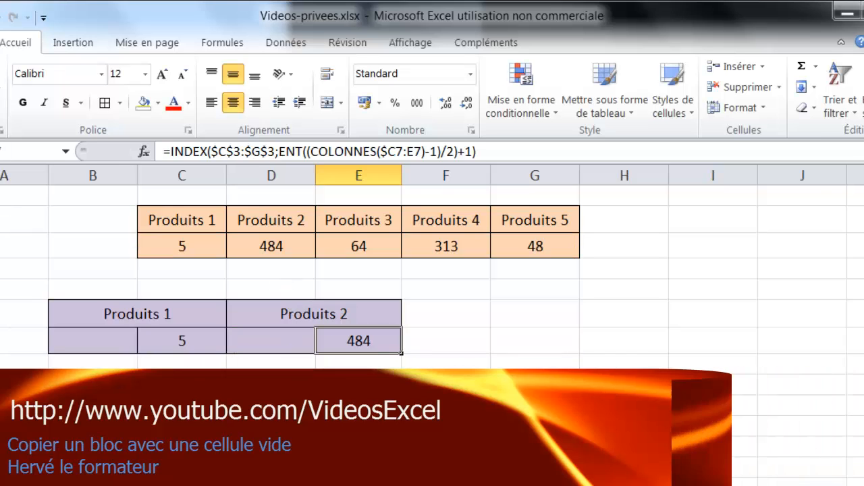
Fill the Produits 2 block D6:E7 across through column K and check the copied values against the source row
drag(266, 326, 844, 353)
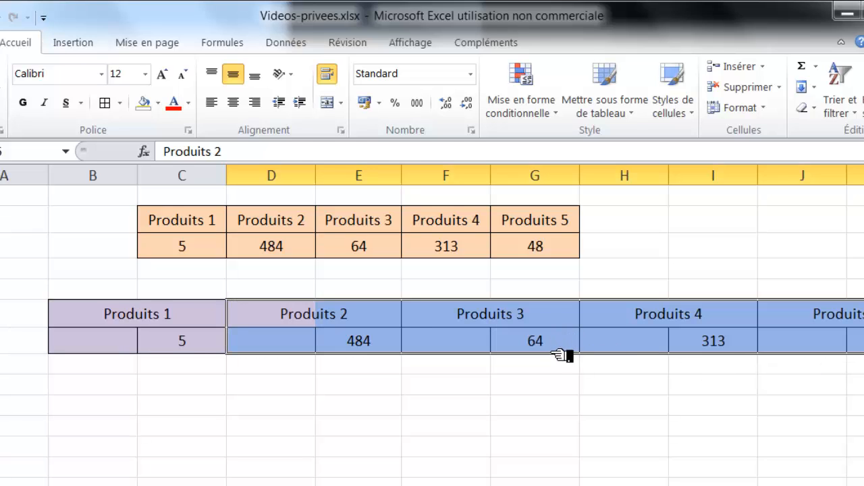
click(558, 348)
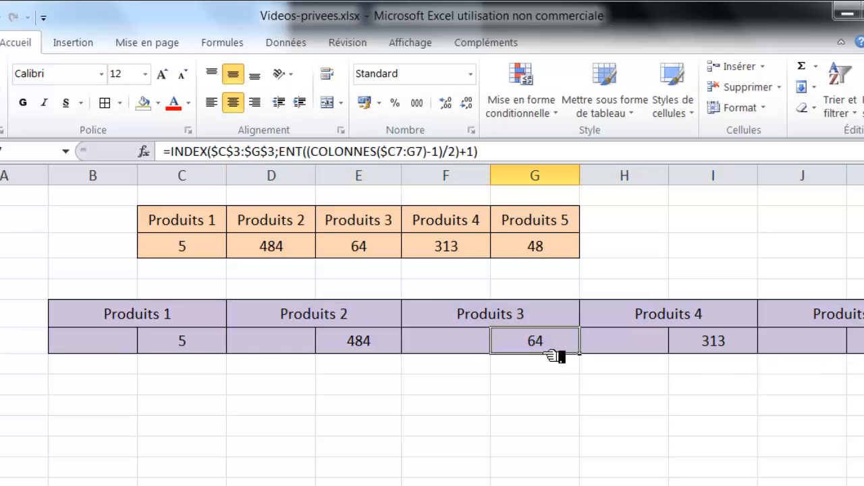
click(702, 346)
click(437, 251)
click(541, 251)
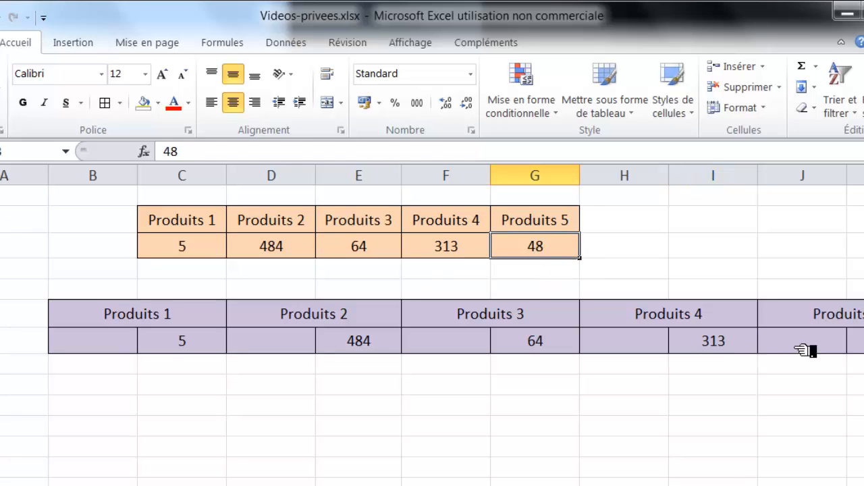
click(852, 348)
Review the INDEX formula in C7 and its references without changing it
click(182, 365)
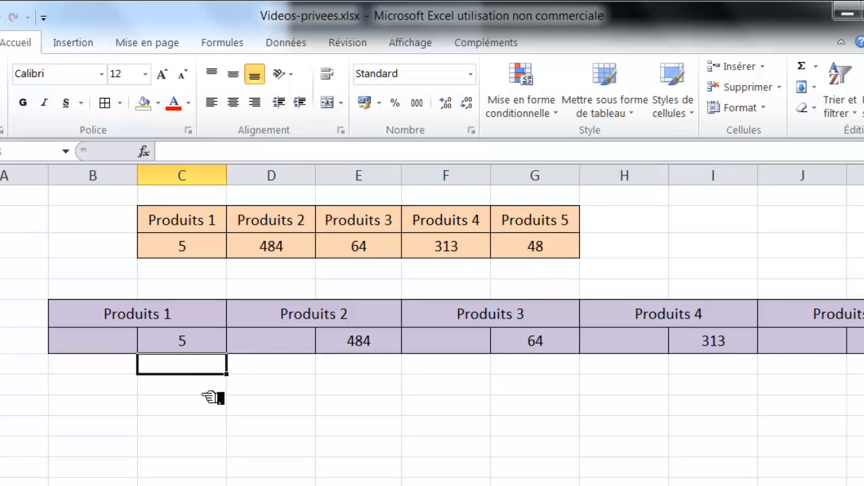
click(196, 385)
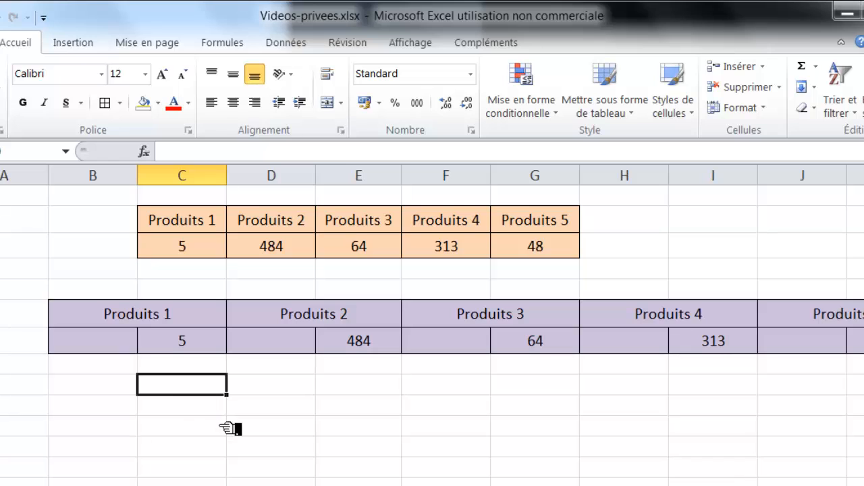
click(204, 347)
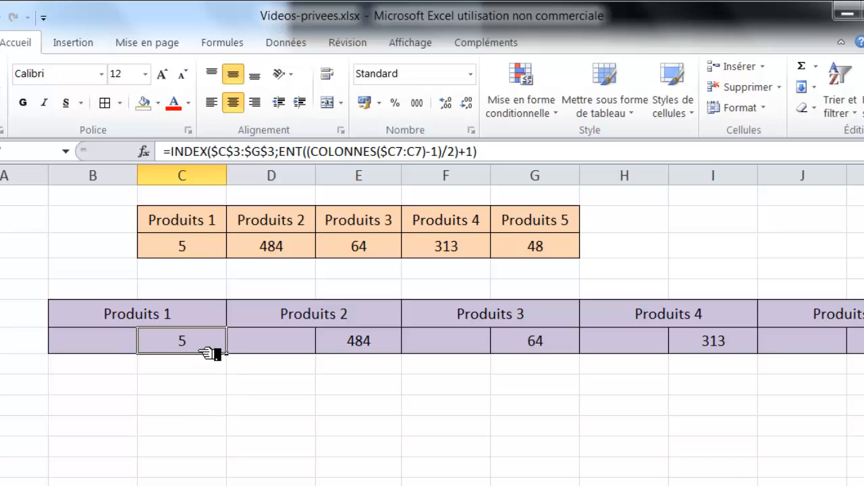
click(223, 405)
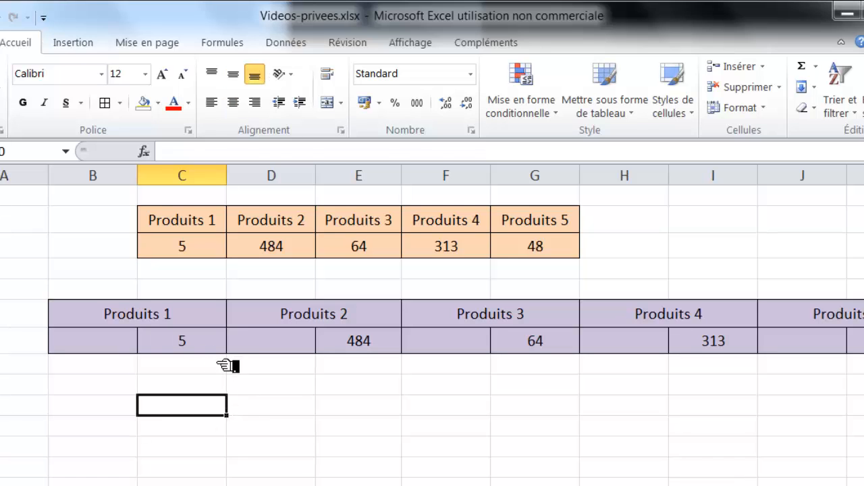
click(217, 348)
key(F2)
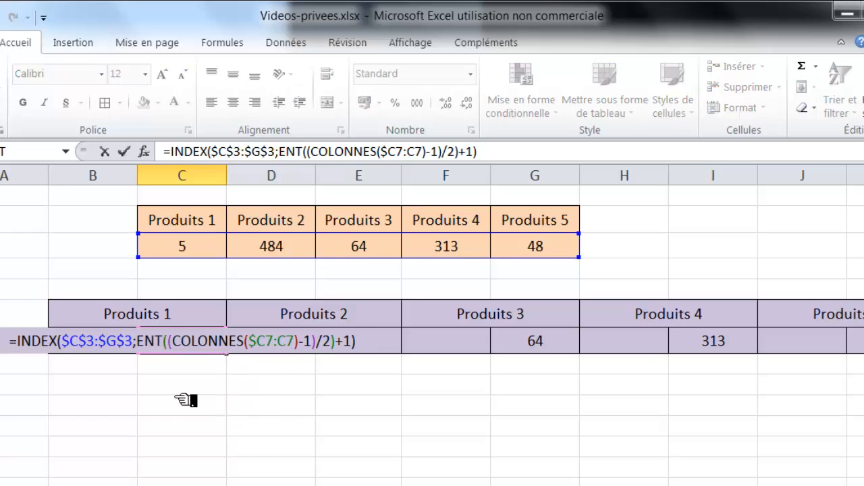
key(Escape)
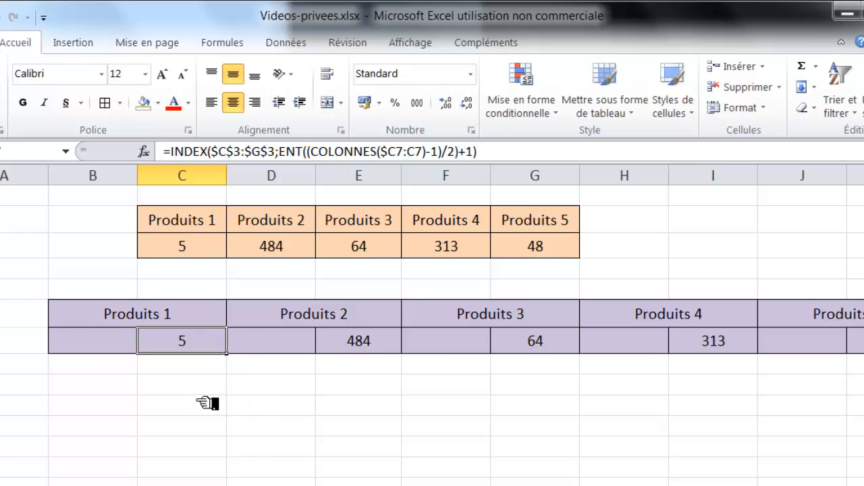
Enter the example position numbers 1, 1, 2, 2 in cells C9 to F9
click(209, 400)
text(1)
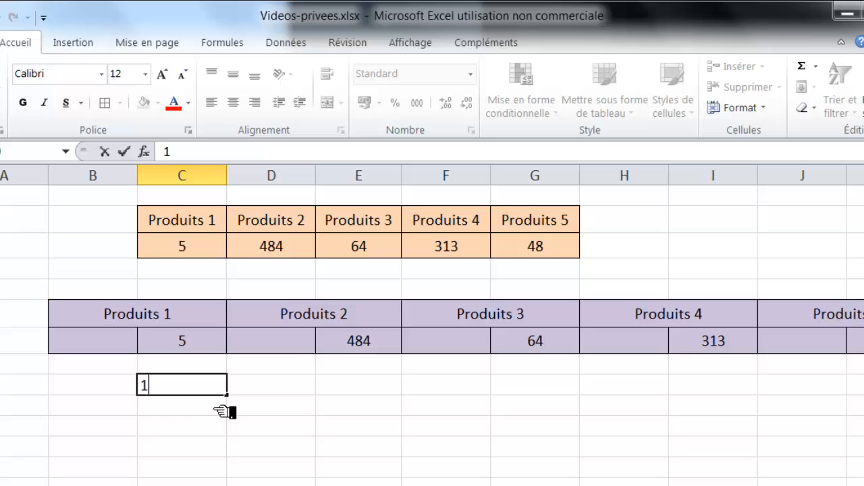
click(290, 389)
text(1)
click(386, 391)
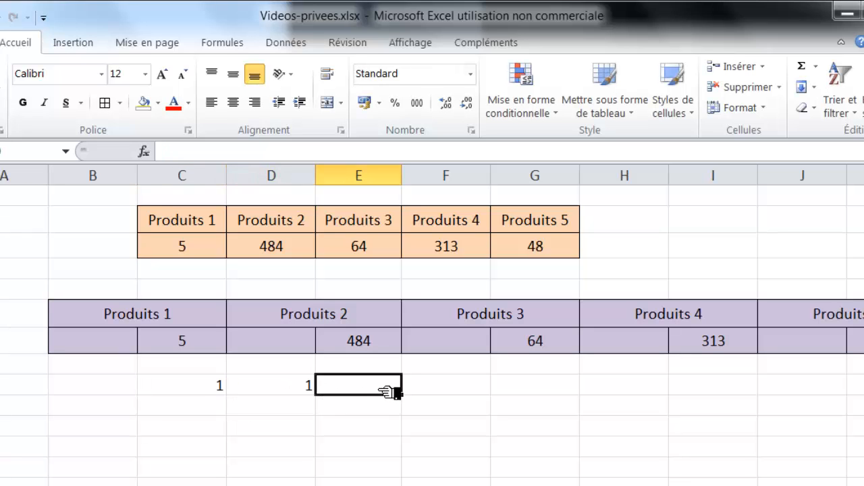
text(2)
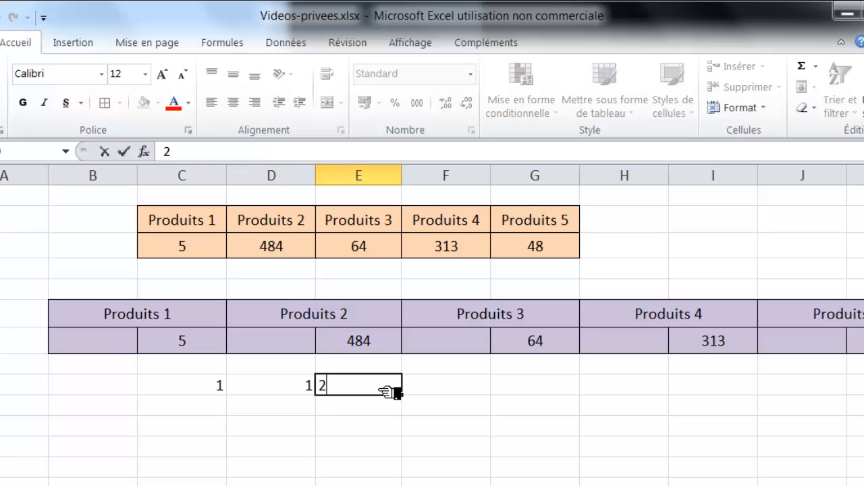
click(473, 393)
text(2)
click(550, 397)
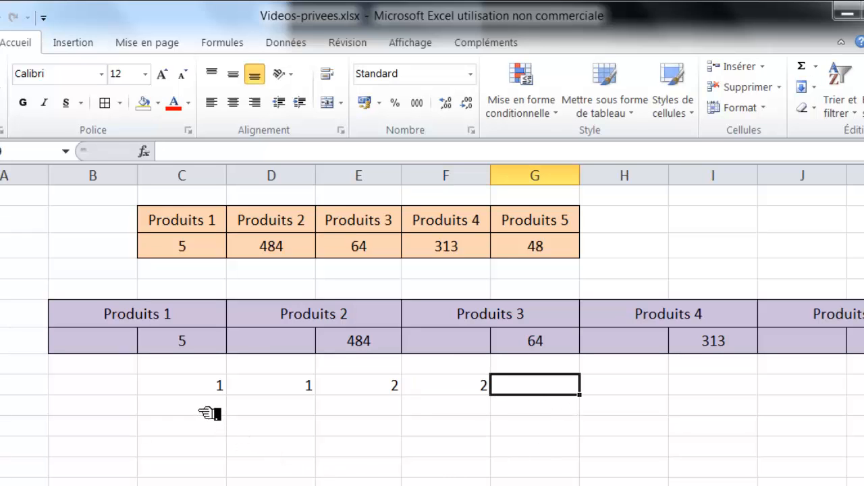
Compare the formula cells C7, E7, G7, I7 and K7 of the product blocks with the empty cells B7 and D7
click(202, 350)
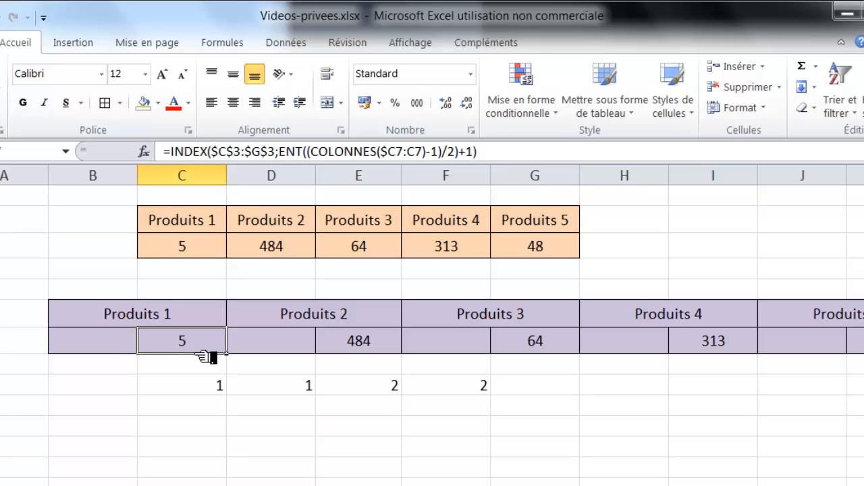
click(364, 348)
click(548, 350)
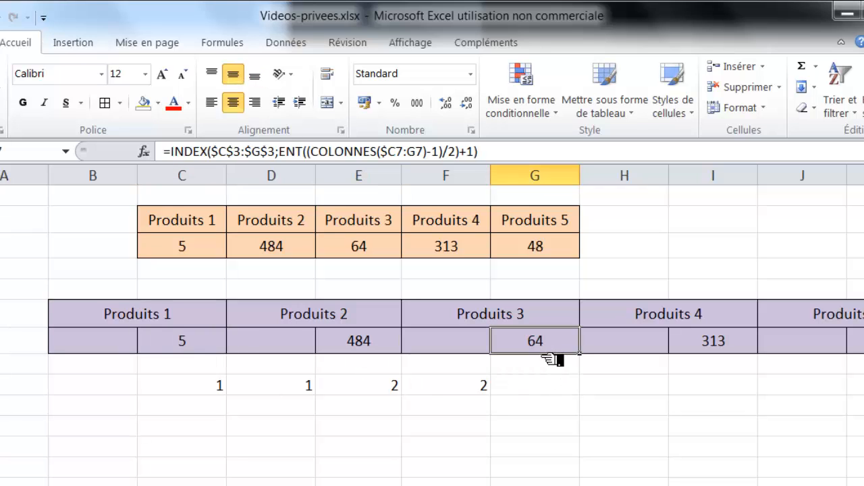
click(204, 354)
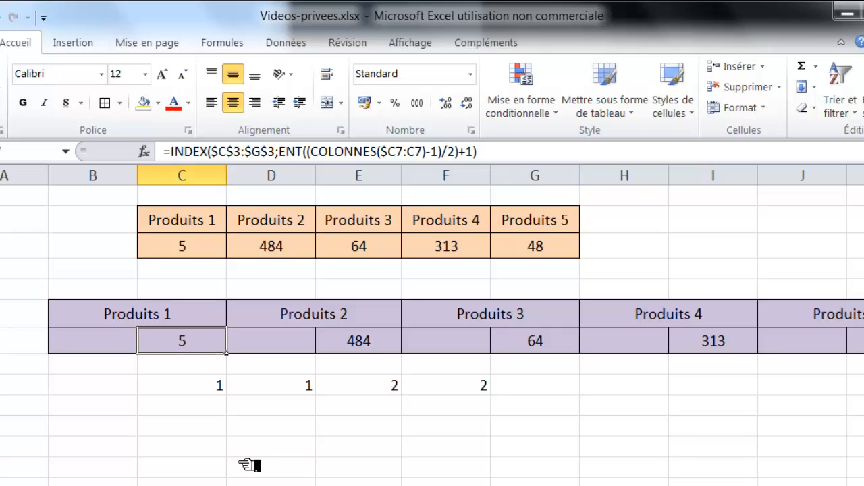
click(365, 362)
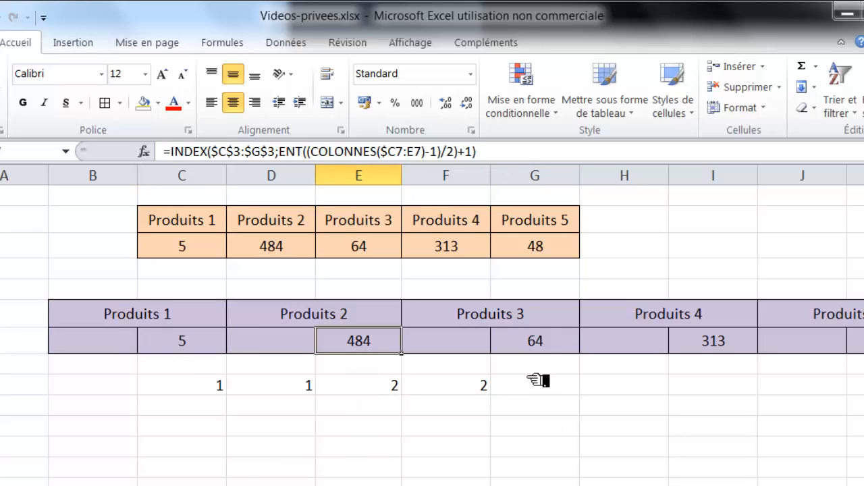
click(544, 355)
click(733, 364)
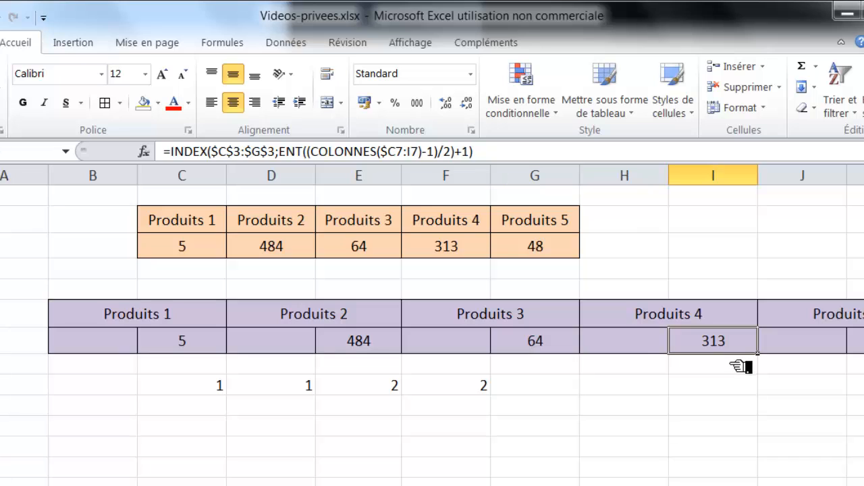
click(855, 358)
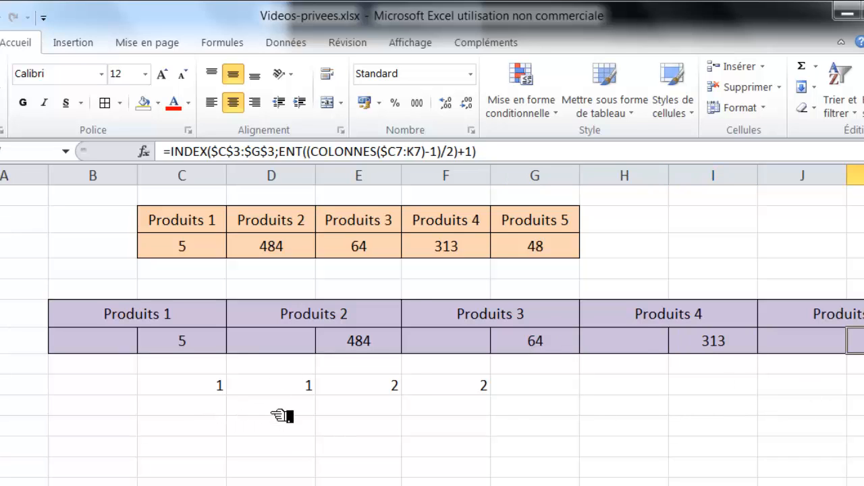
click(284, 351)
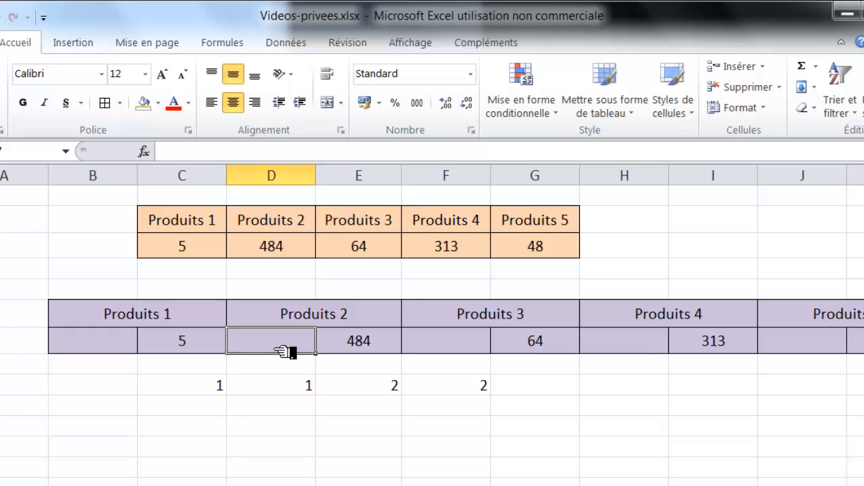
click(123, 351)
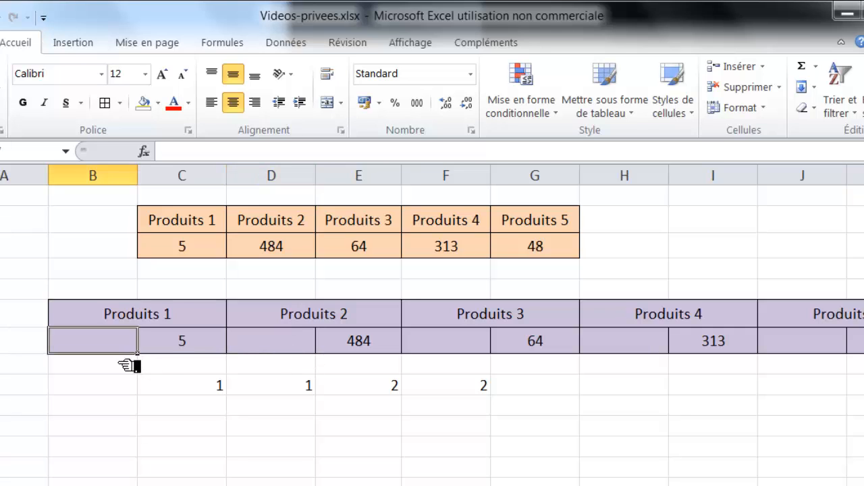
click(296, 352)
click(338, 466)
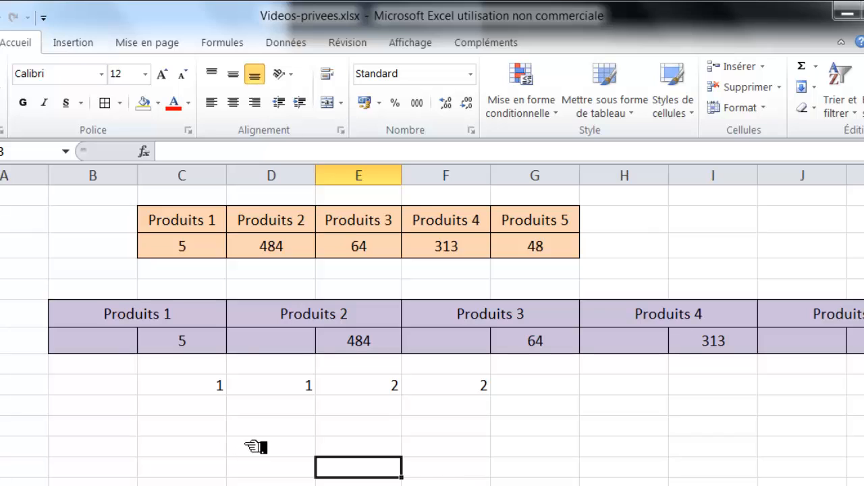
click(247, 430)
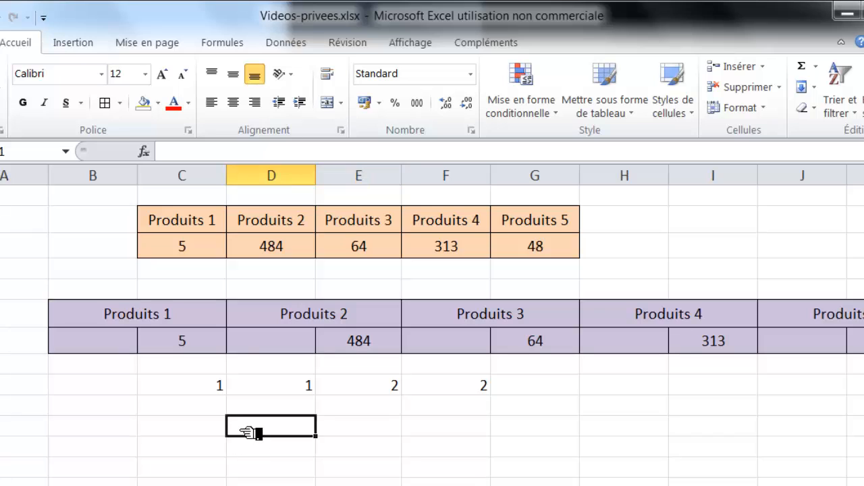
click(94, 229)
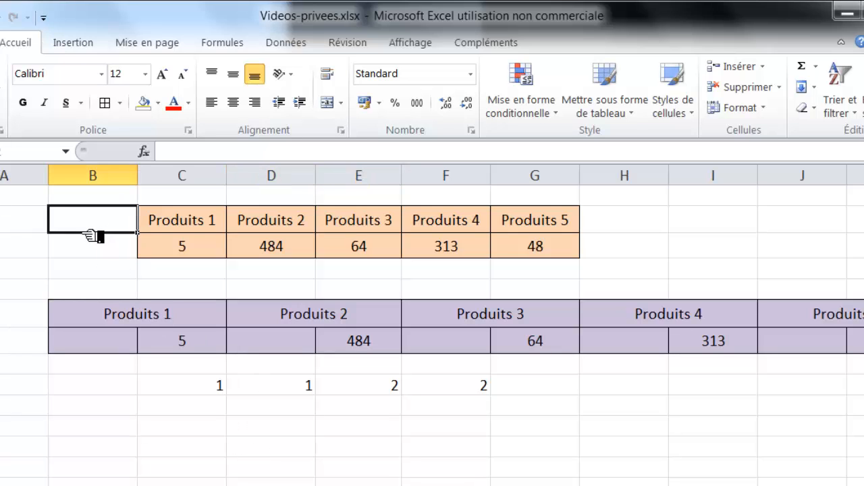